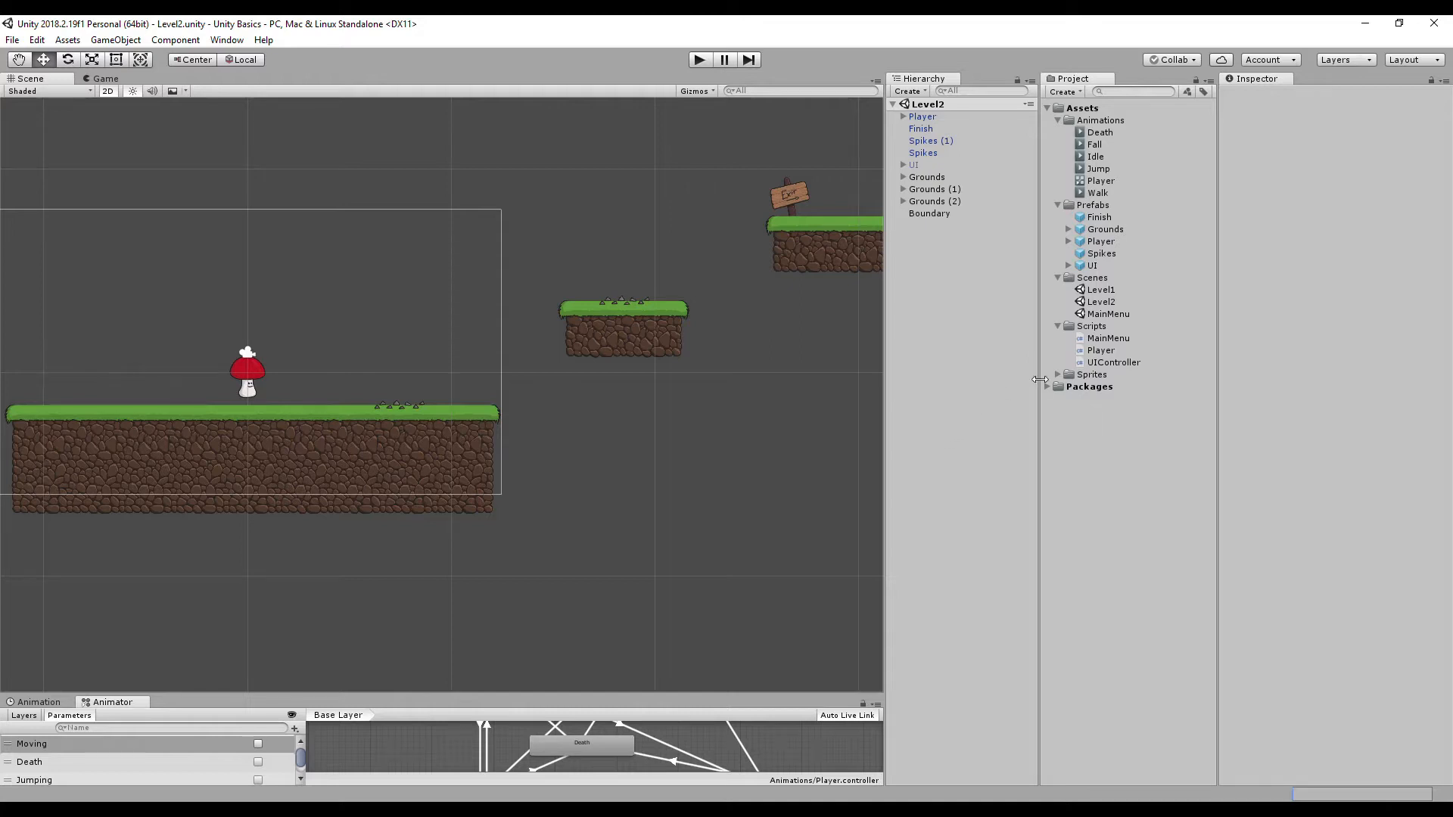
Set the BackgroundOBJs texture's sprite mode to Multiple and open it in the Sprite Editor with the import settings applied.
click(1057, 375)
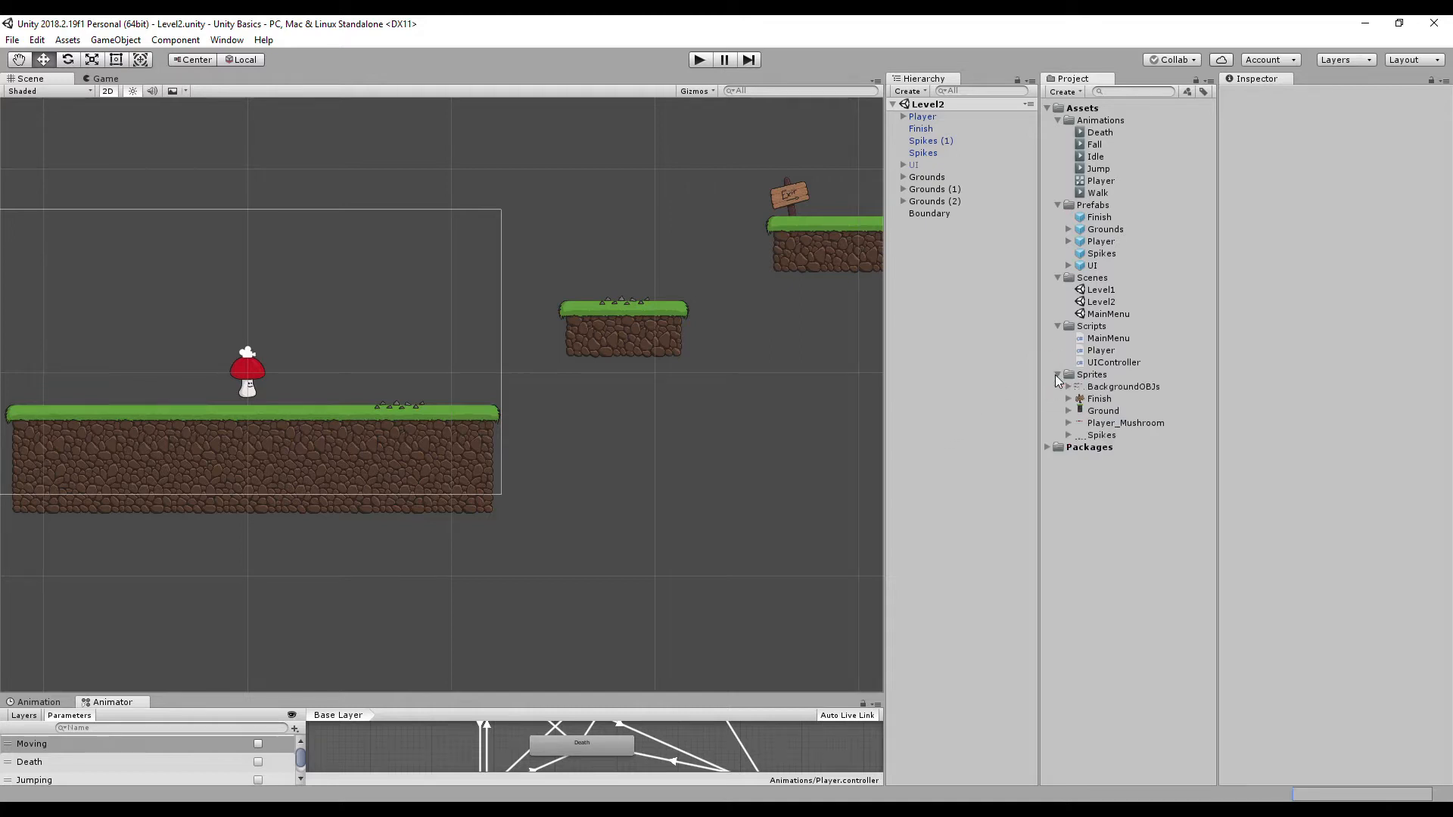
click(1117, 386)
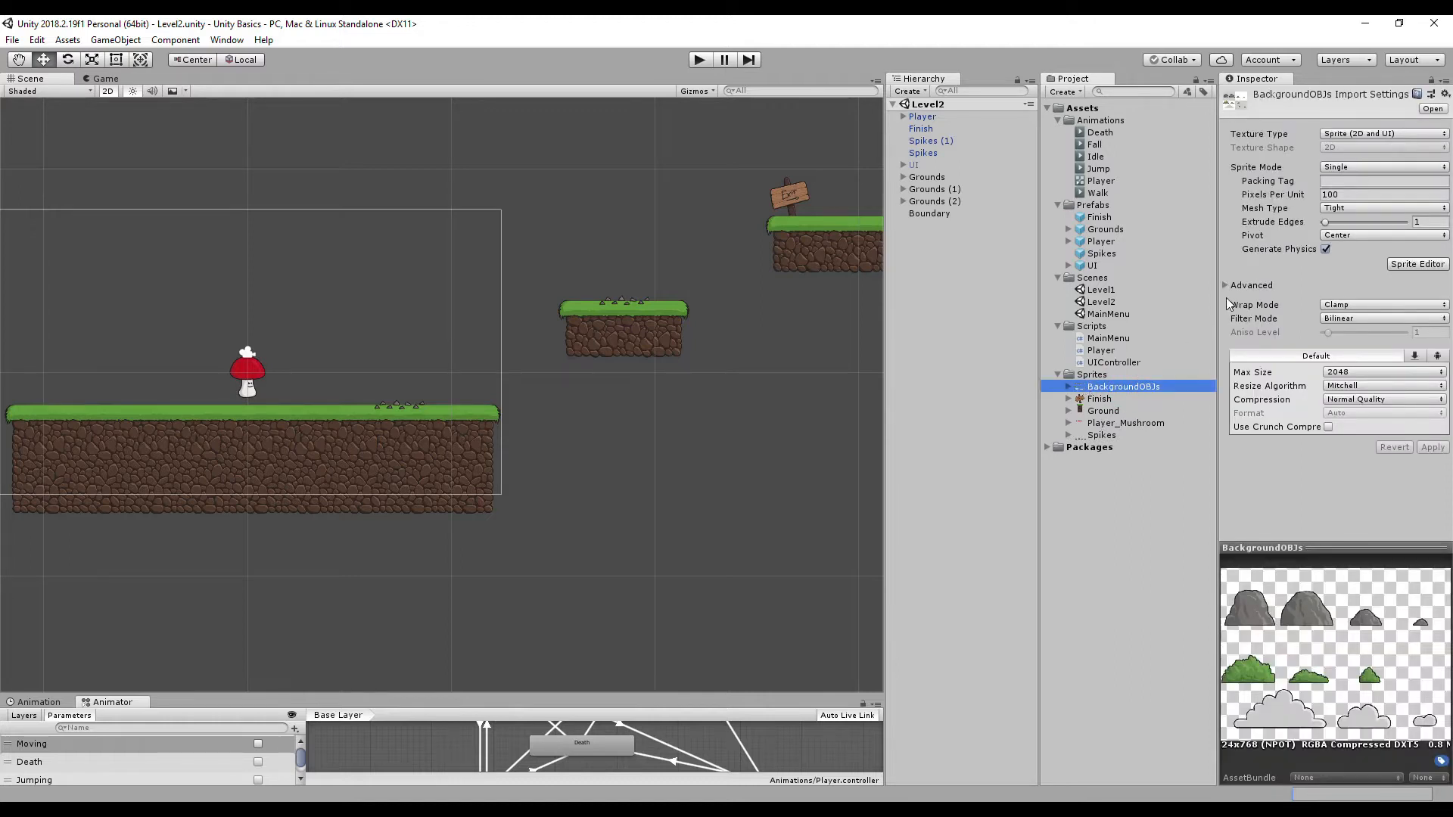
click(1347, 166)
click(1362, 201)
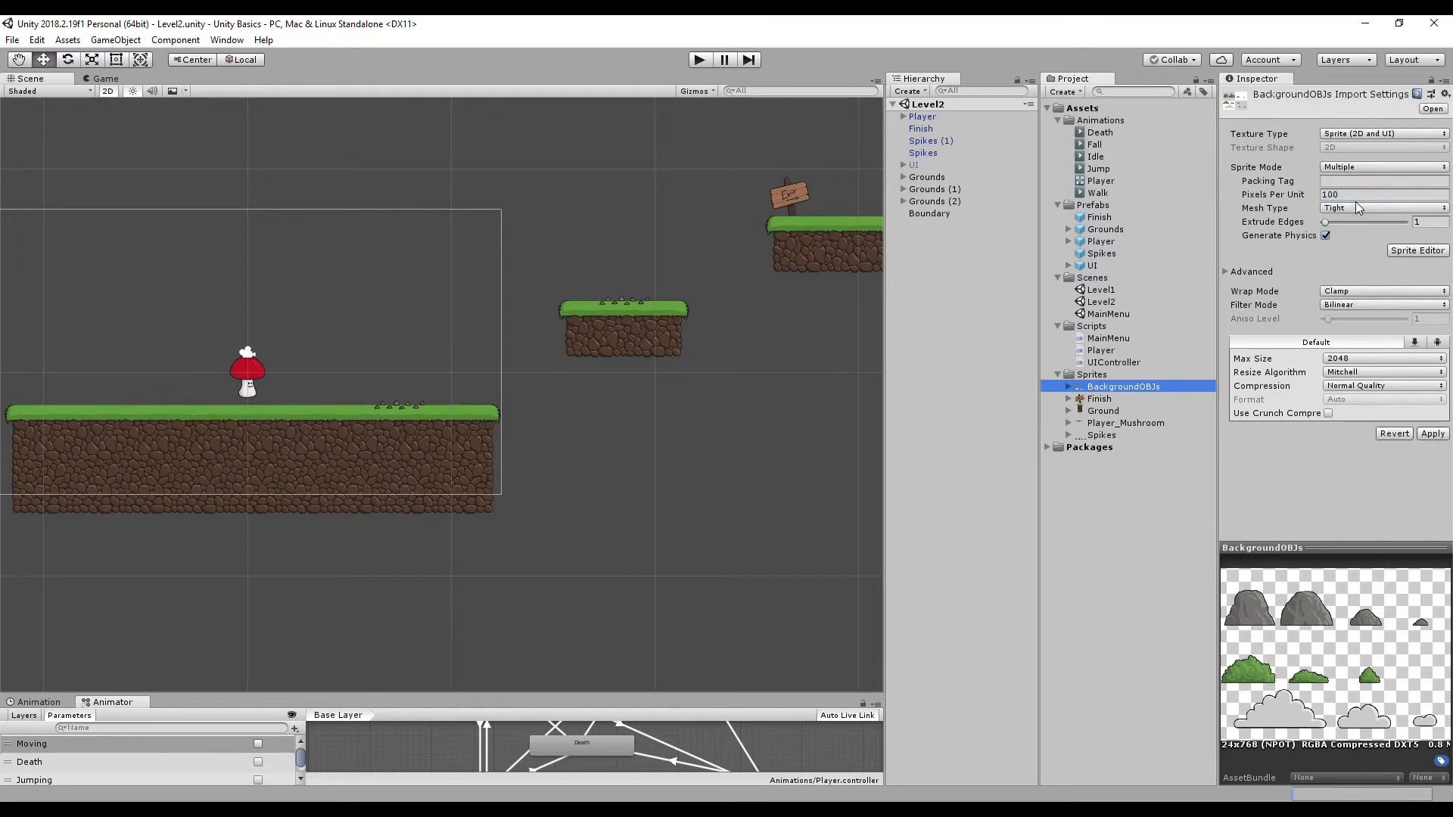
click(1417, 251)
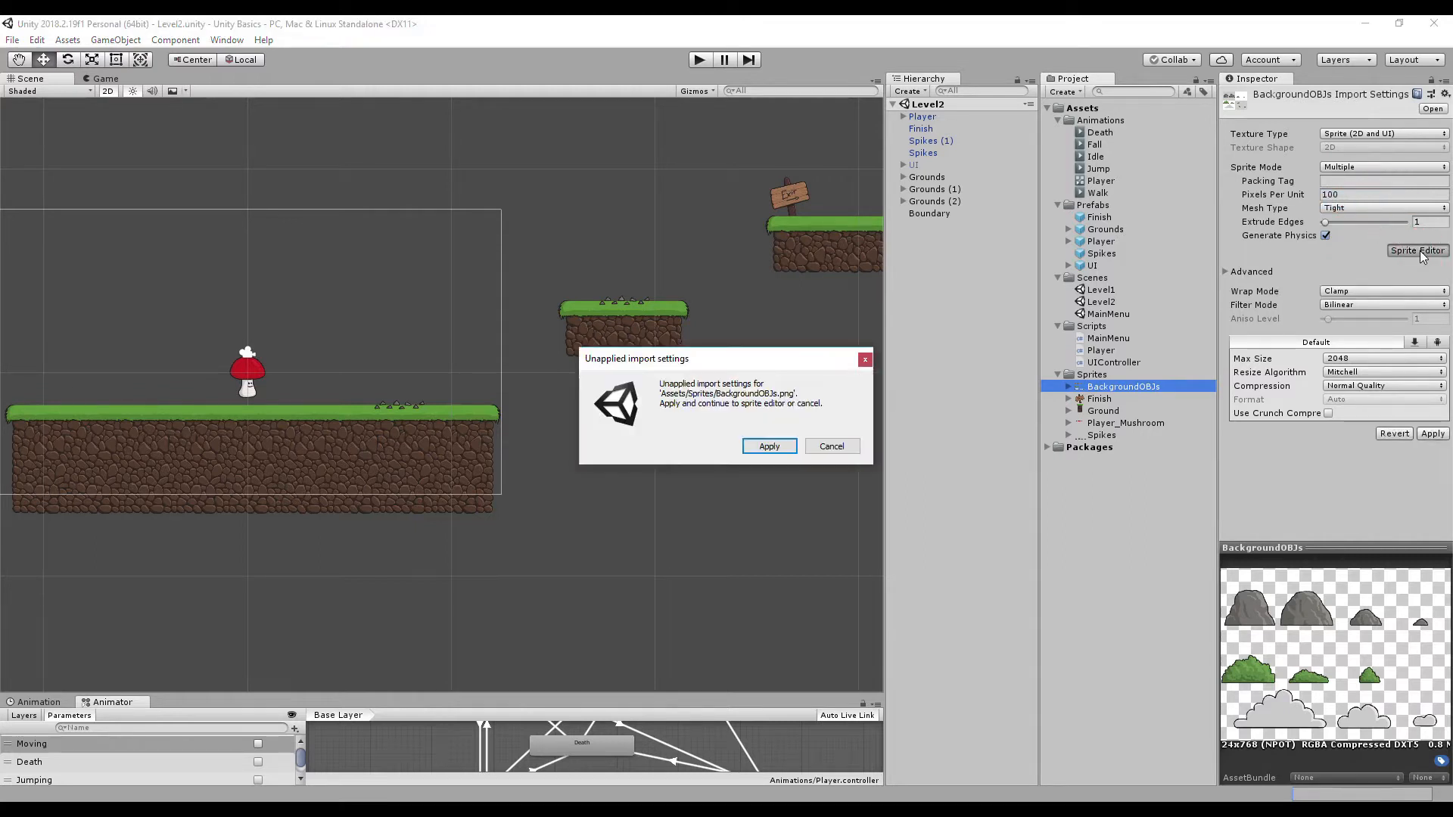
click(767, 447)
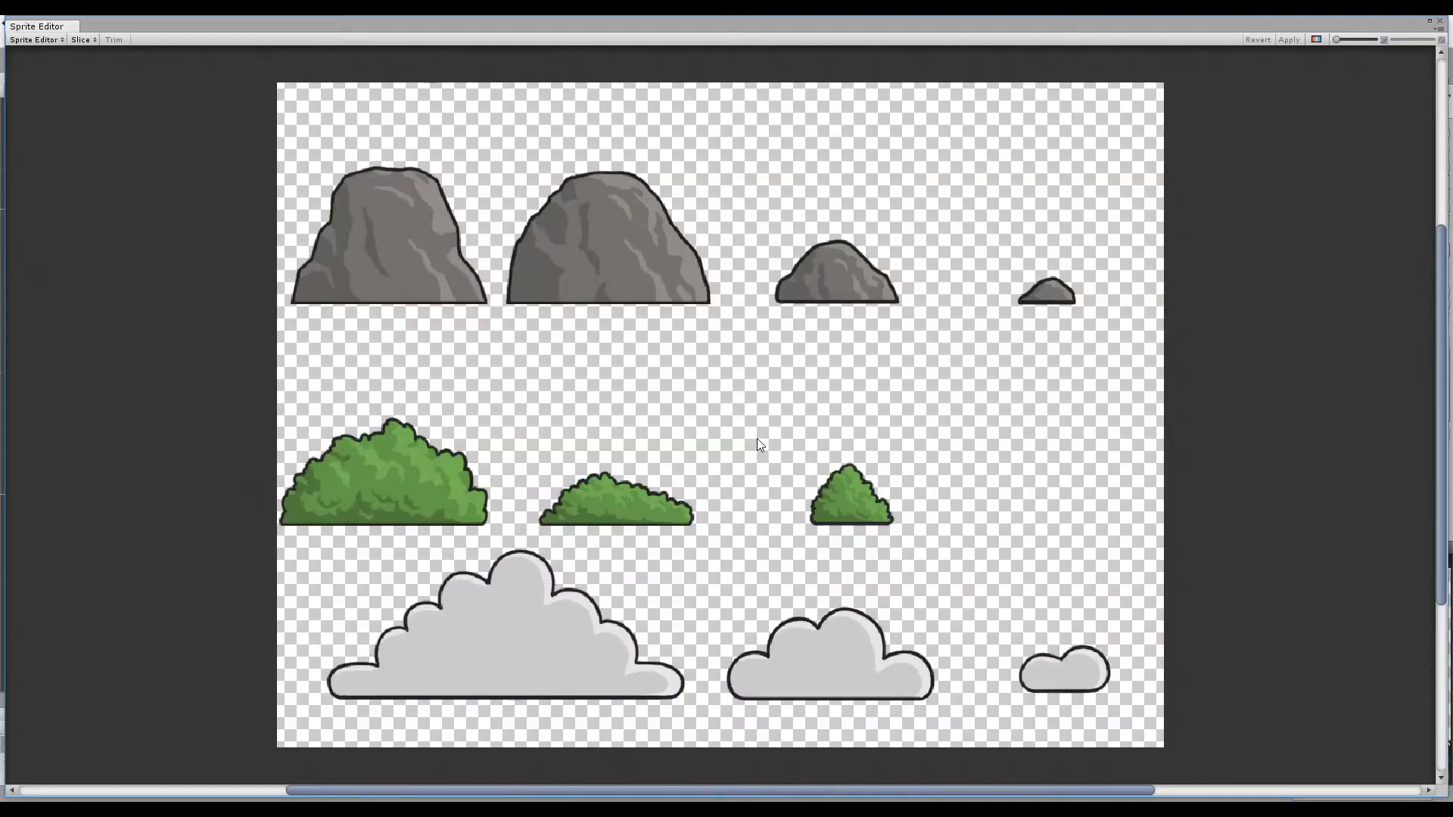
Slice the sprite sheet with Automatic type, Center pivot and Delete Existing, and switch the preview to the alpha channel.
click(93, 39)
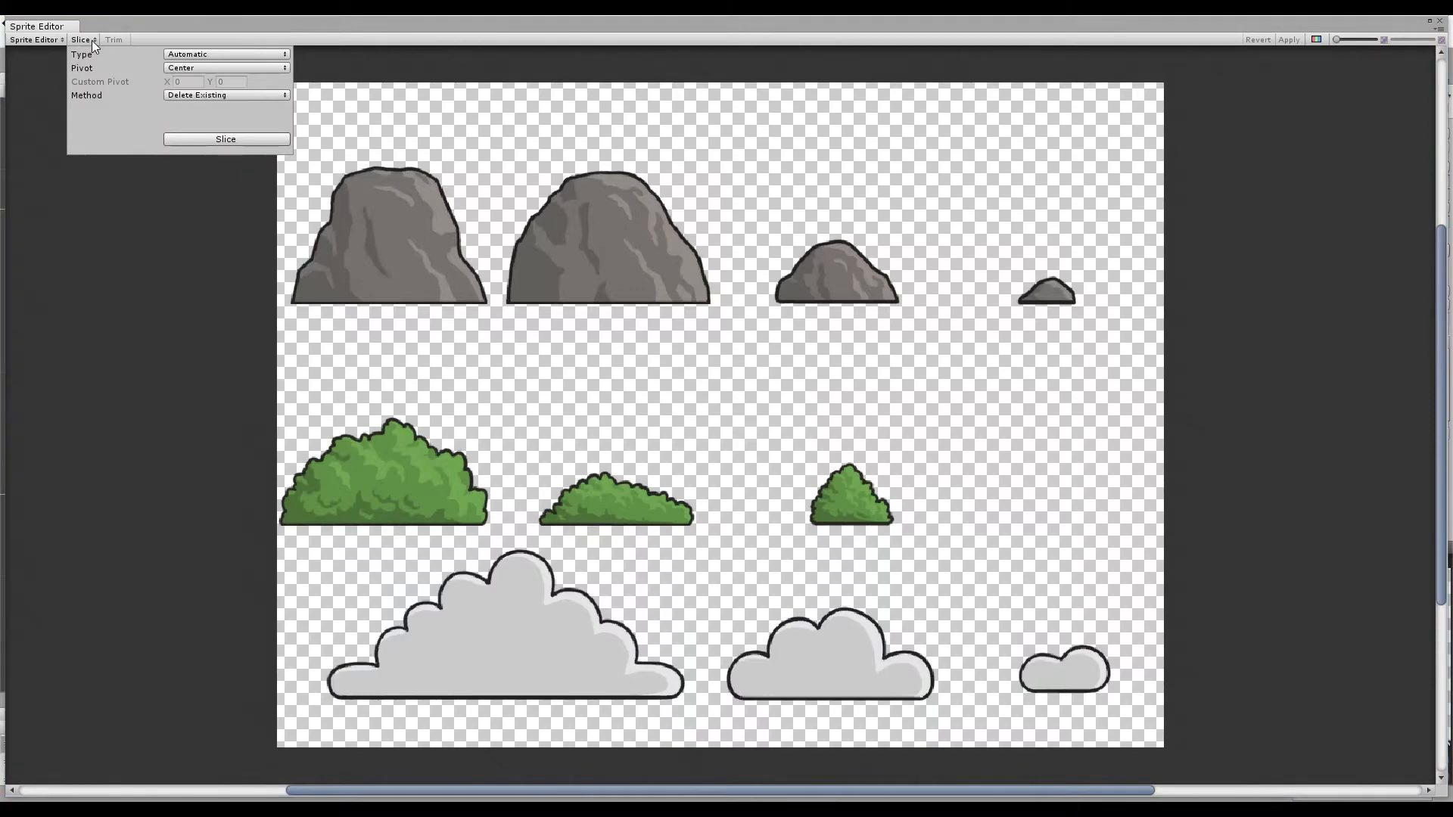
click(211, 141)
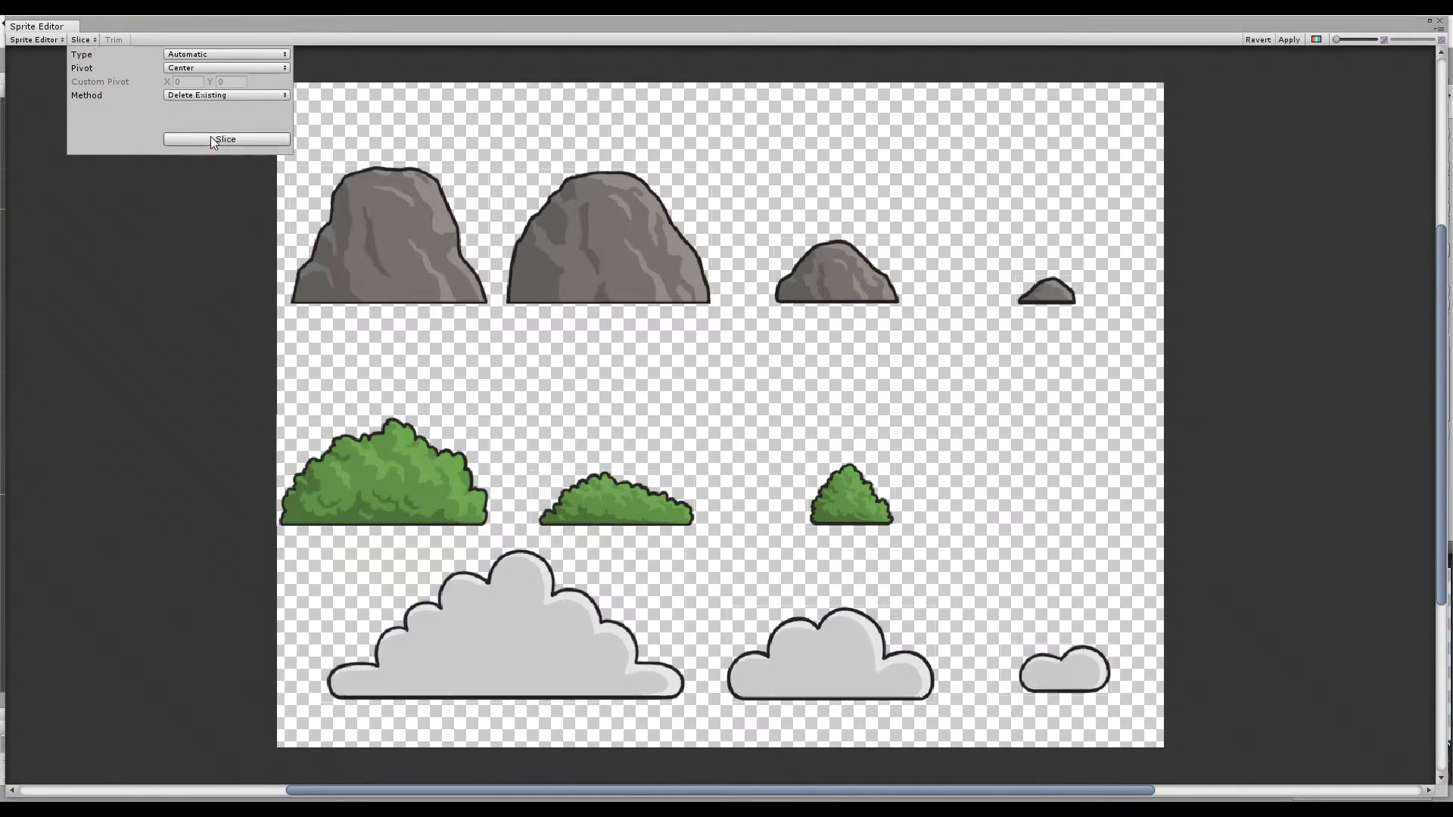
click(380, 41)
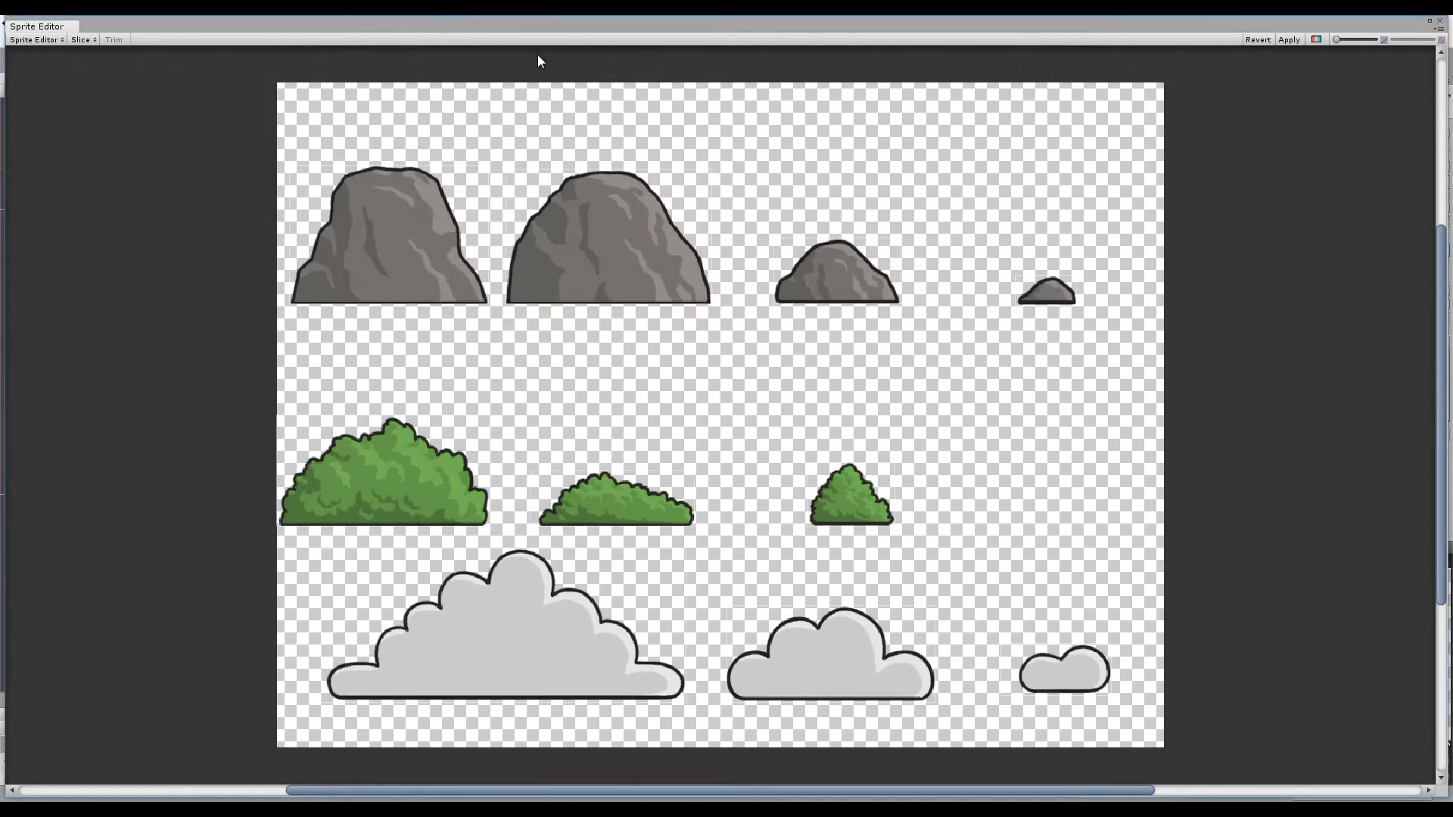
click(1317, 40)
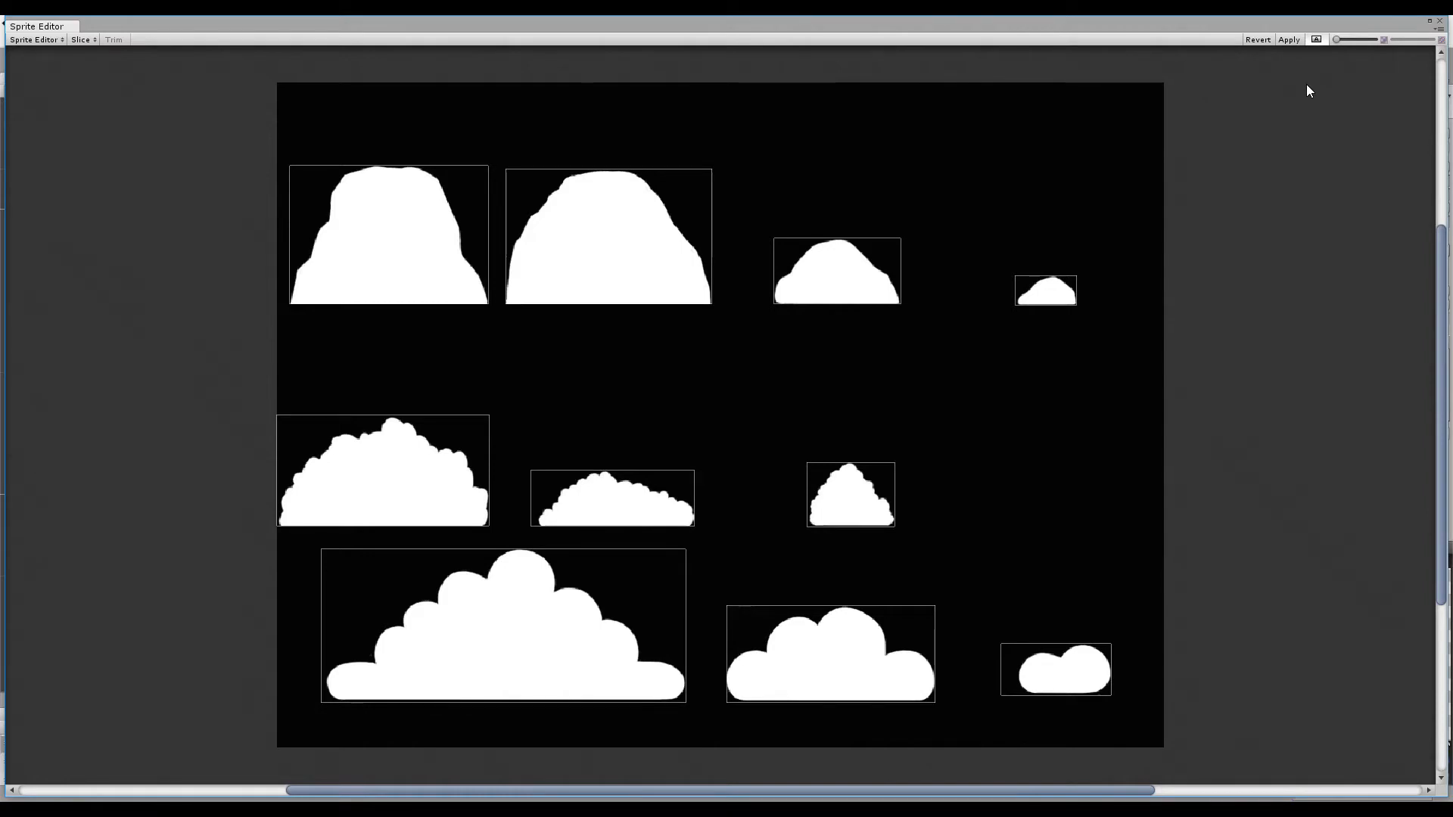
Name the two large rock slices Stone1 and Stone2 from left to right.
click(454, 233)
click(1387, 649)
text(Stone1)
key(ctrl+a)
key(ctrl+c)
click(655, 239)
click(1390, 647)
key(ctrl+v)
key(BackSpace)
text(2)
Name the medium rock slice Stone3 and the smallest rock slice Stone4.
click(808, 265)
click(1393, 648)
text(Stone3)
click(1045, 293)
click(1388, 649)
text(Stone4)
Name the three bush slices Bush1, Bush2 and Bush3 from left to right.
click(424, 477)
click(1405, 652)
click(614, 503)
click(851, 499)
Name the three cloud slices Cloud1, Cloud2 and Cloud3, then apply the slicing and close the Sprite Editor.
click(453, 668)
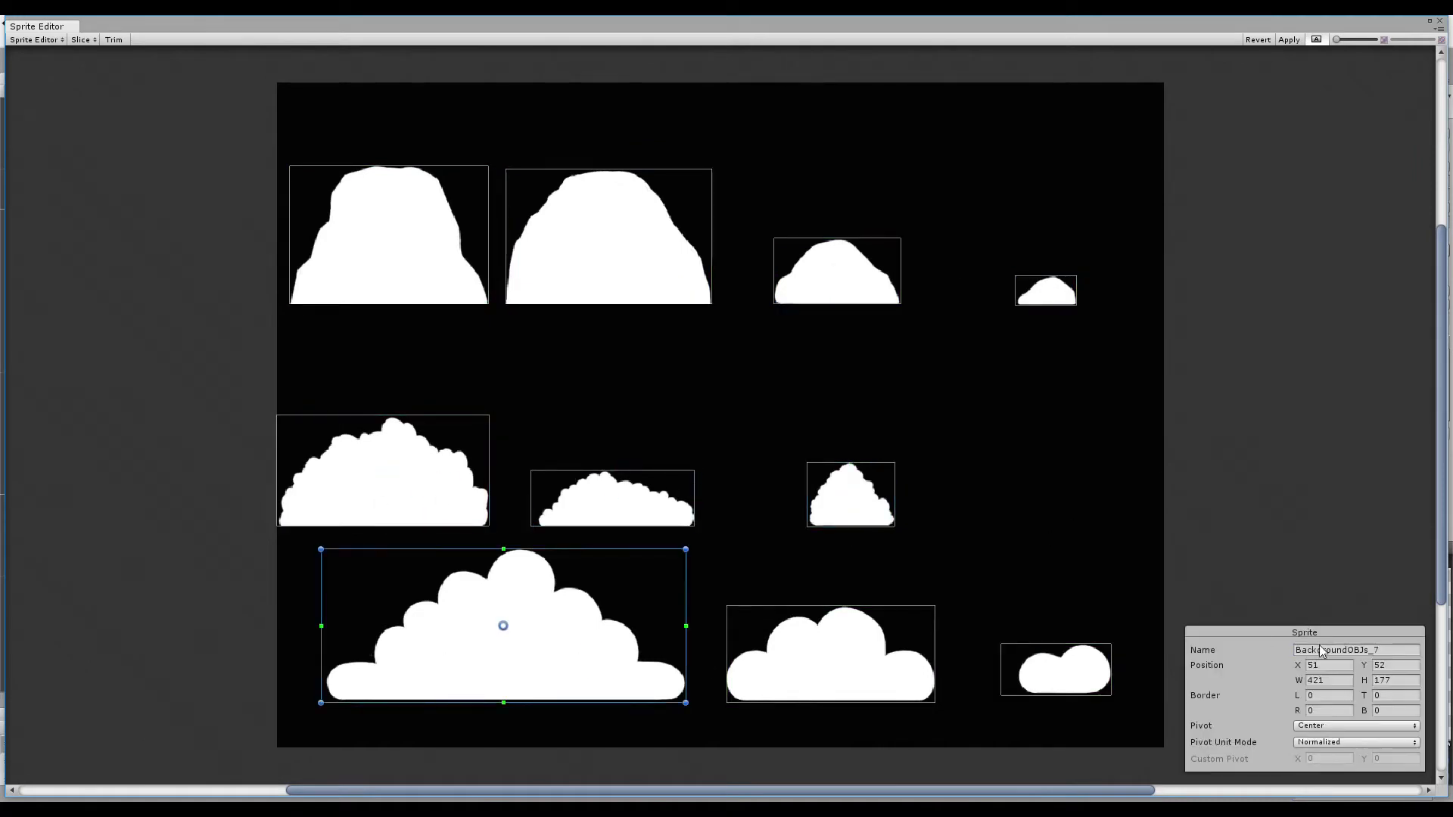
click(830, 652)
click(1080, 673)
click(1388, 650)
text(Cloud3)
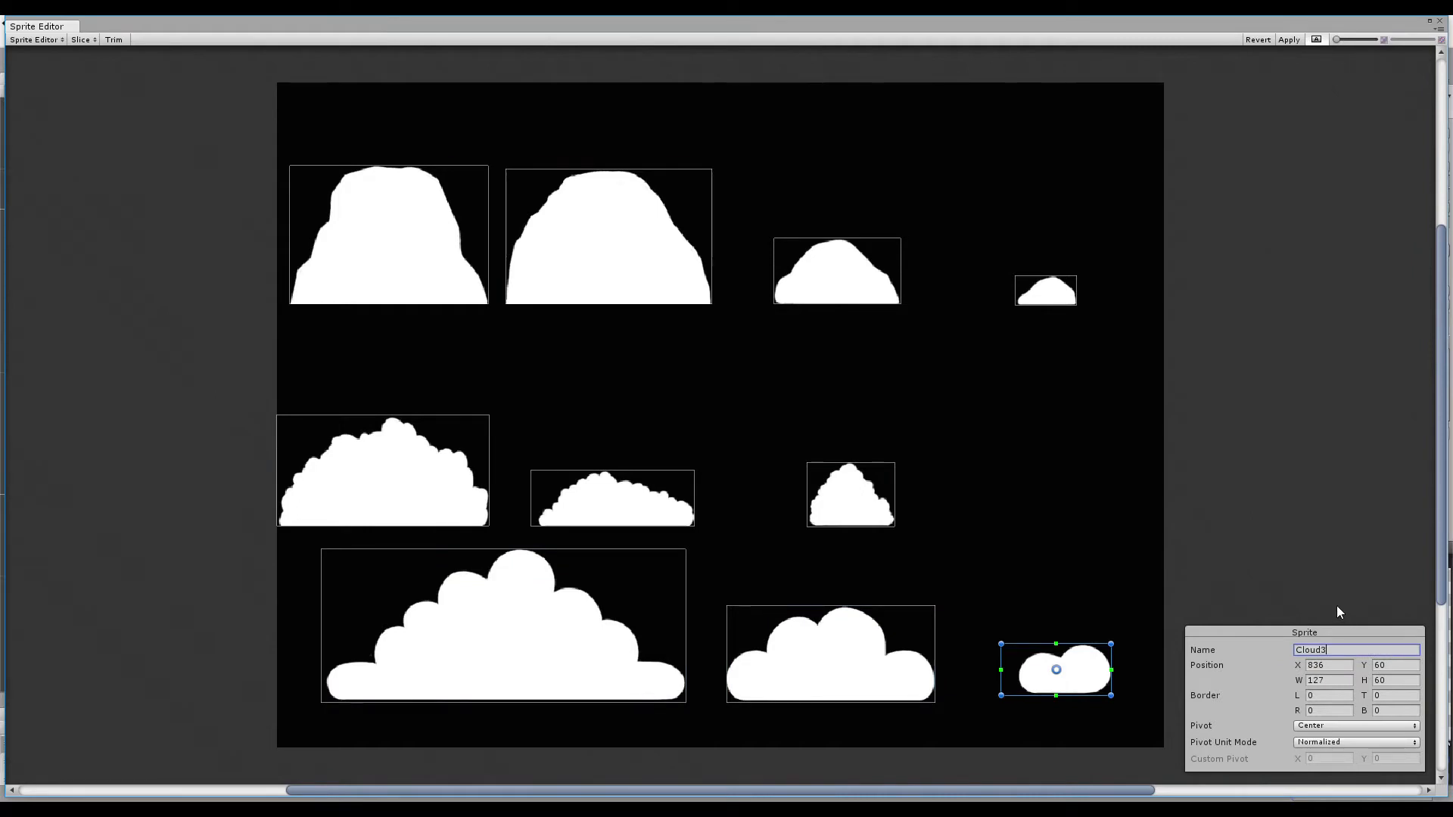
click(1289, 39)
click(1440, 21)
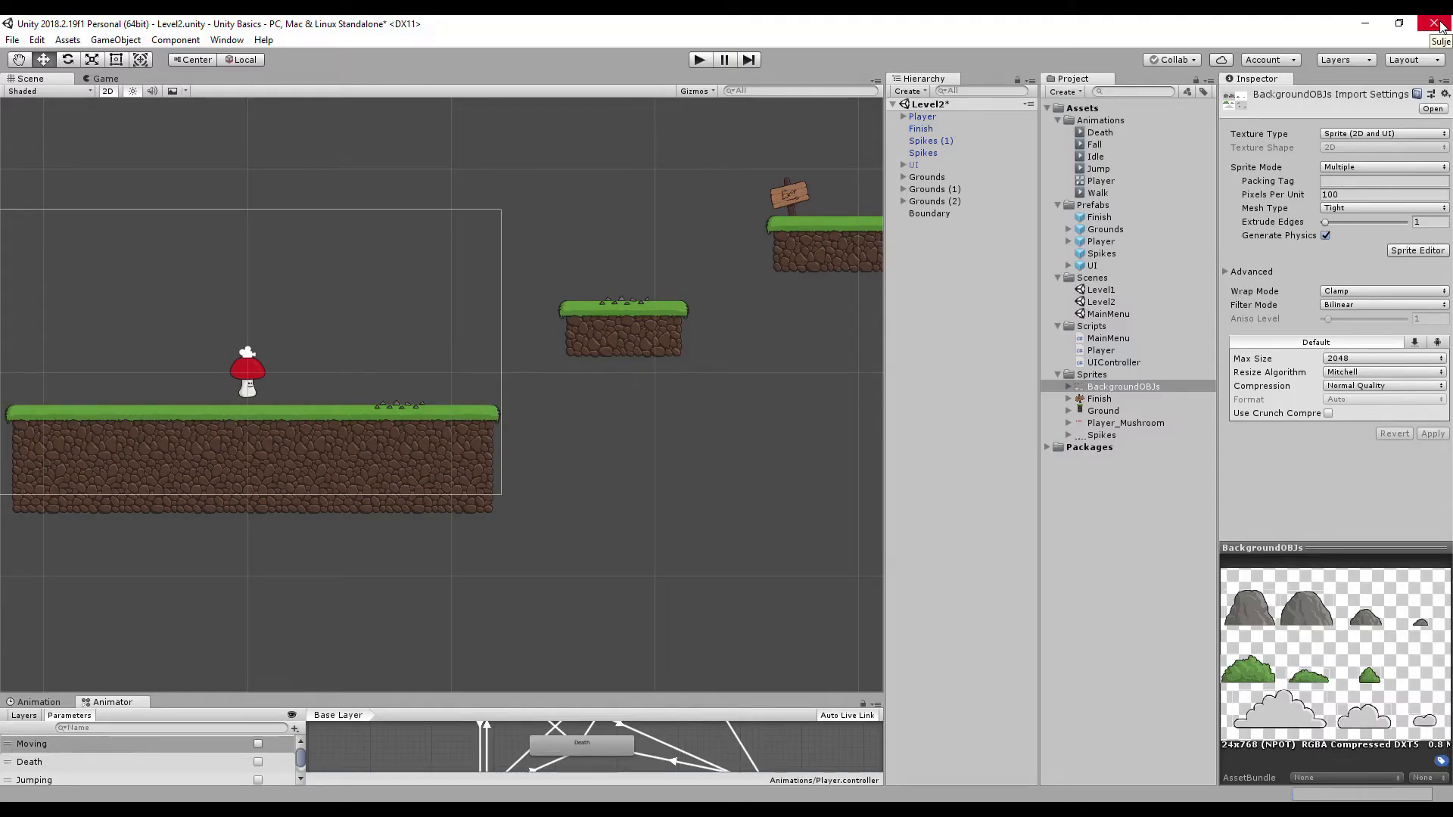
Place the Stone1 sprite on the ground just left of the player and set its Order in Layer to -1.
click(1069, 386)
click(1068, 386)
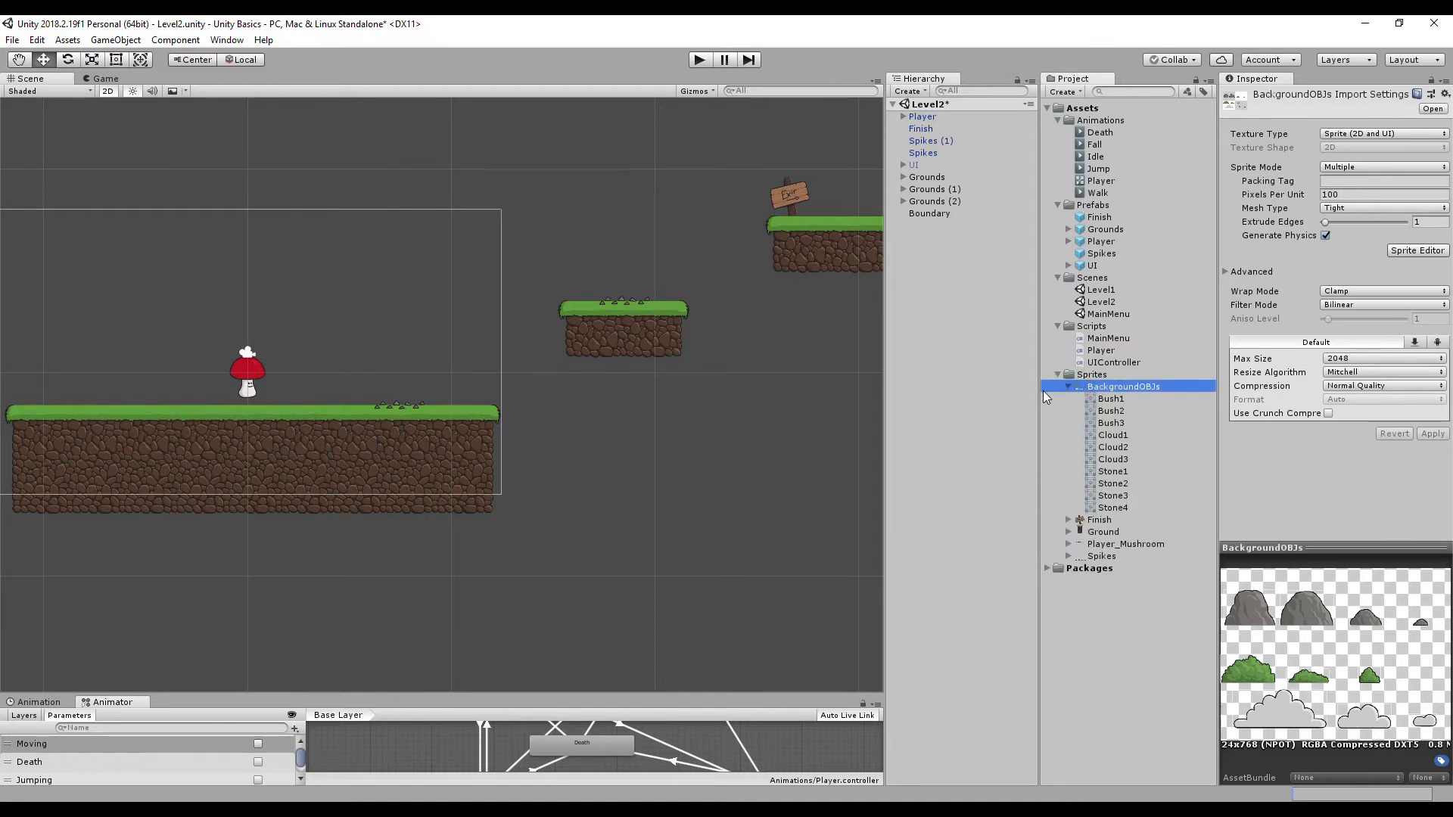
drag(1112, 471, 369, 396)
drag(263, 389, 201, 391)
scroll(144, 397, up, 5)
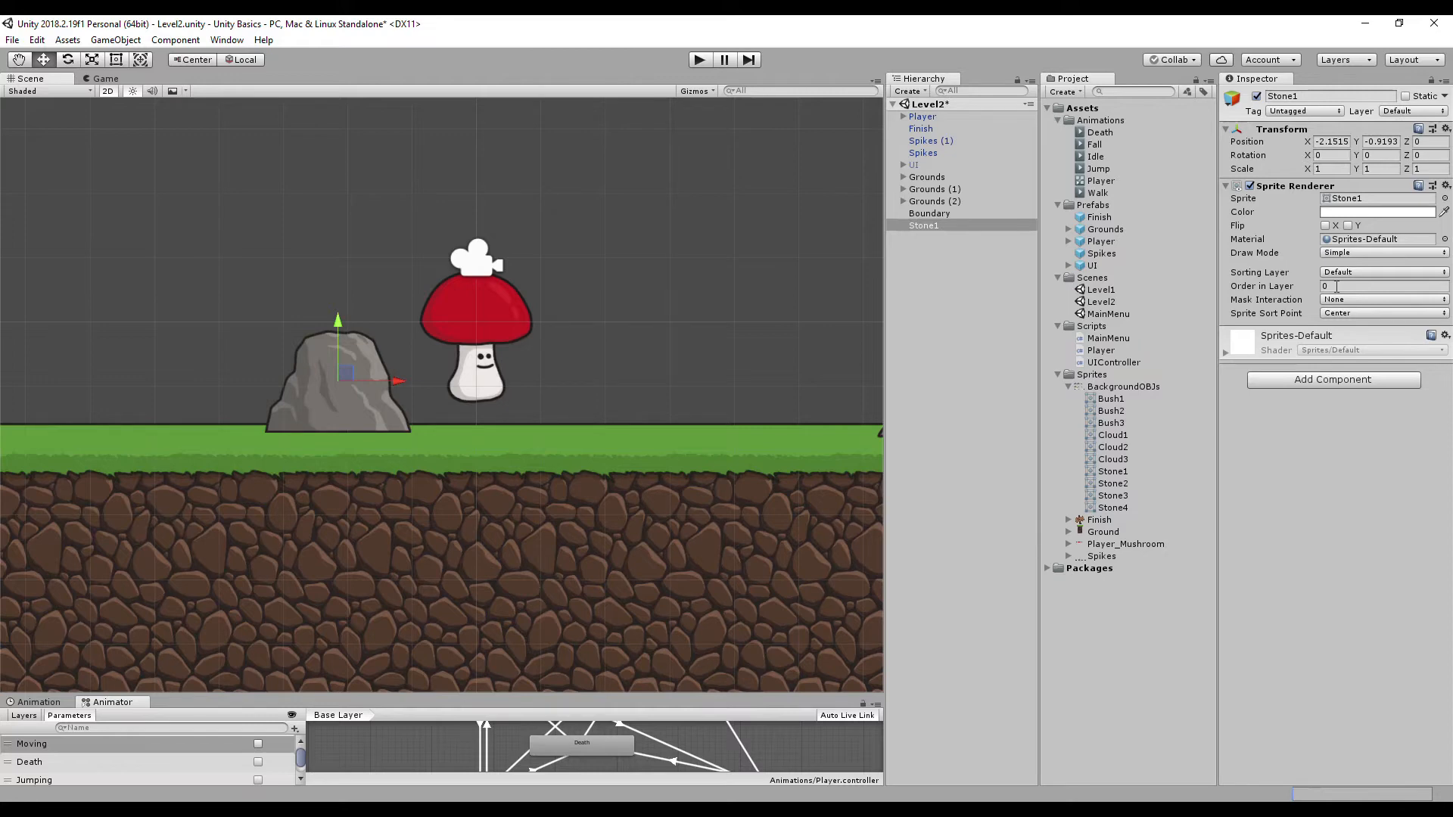
drag(1334, 286, 1288, 289)
text(-1)
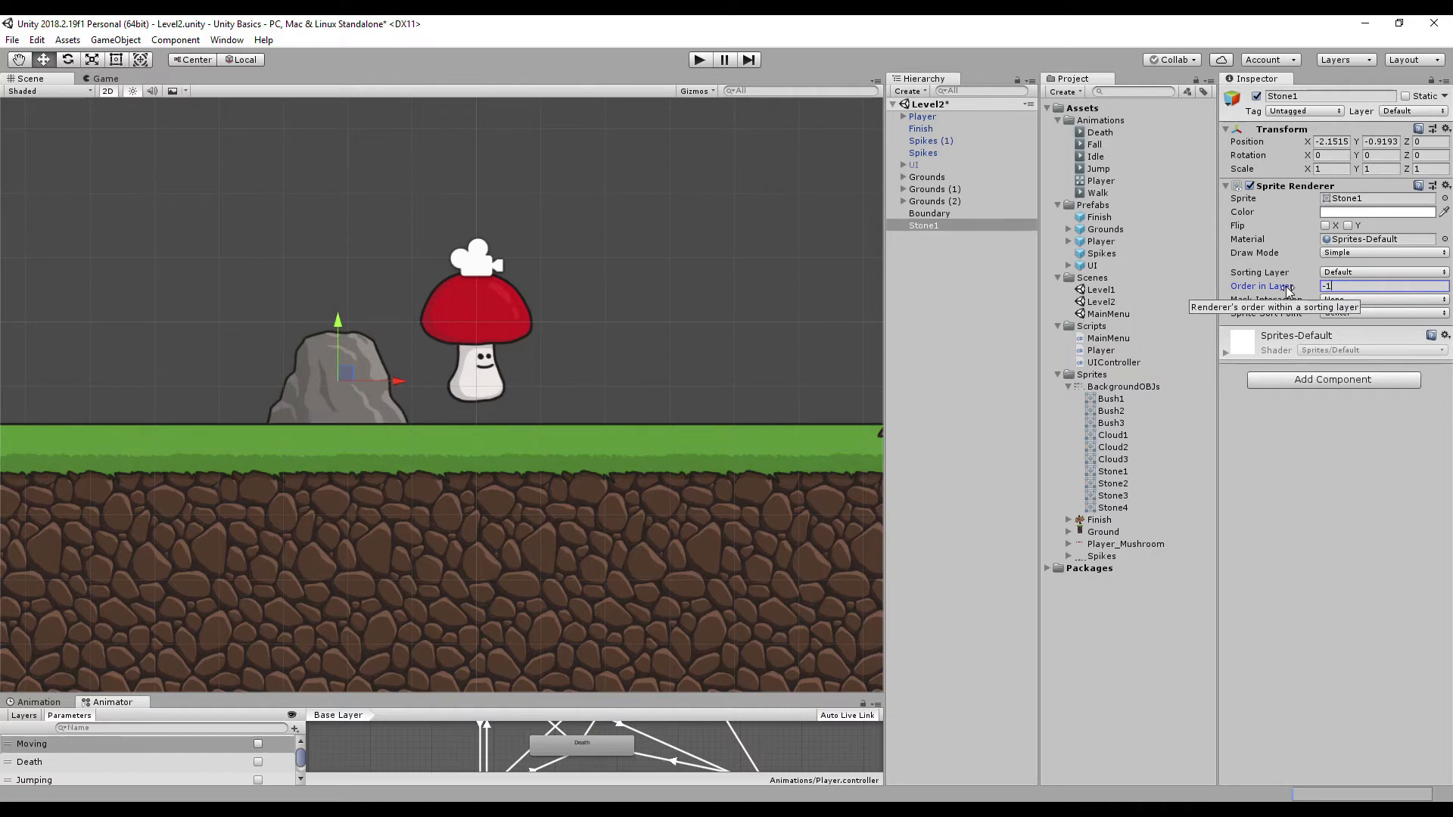
Place Bush1 left of the stone with Order in Layer -2, positioned at about X -3.62, Y -1.05.
drag(1110, 403, 256, 383)
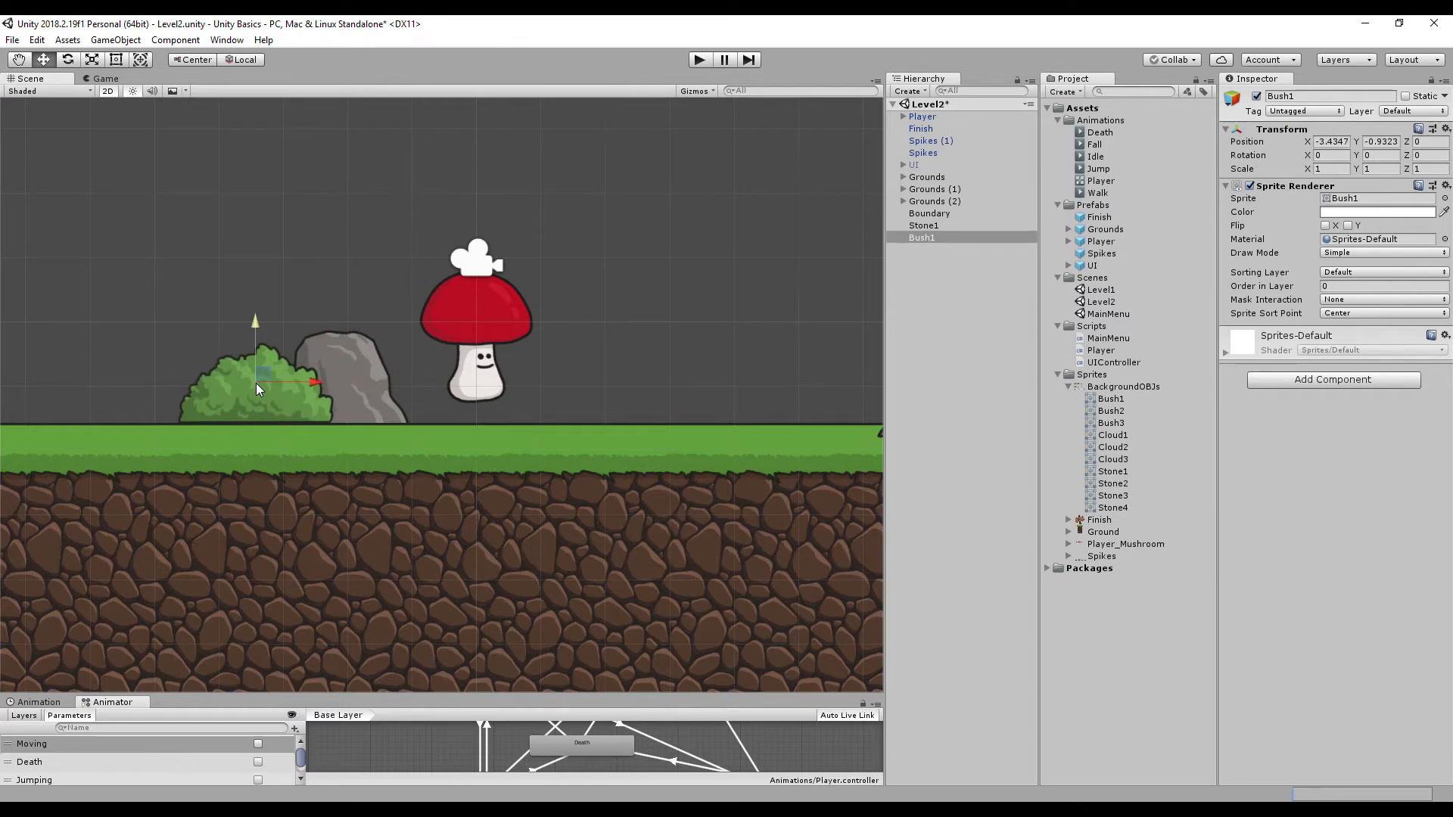
click(1352, 285)
text(-2)
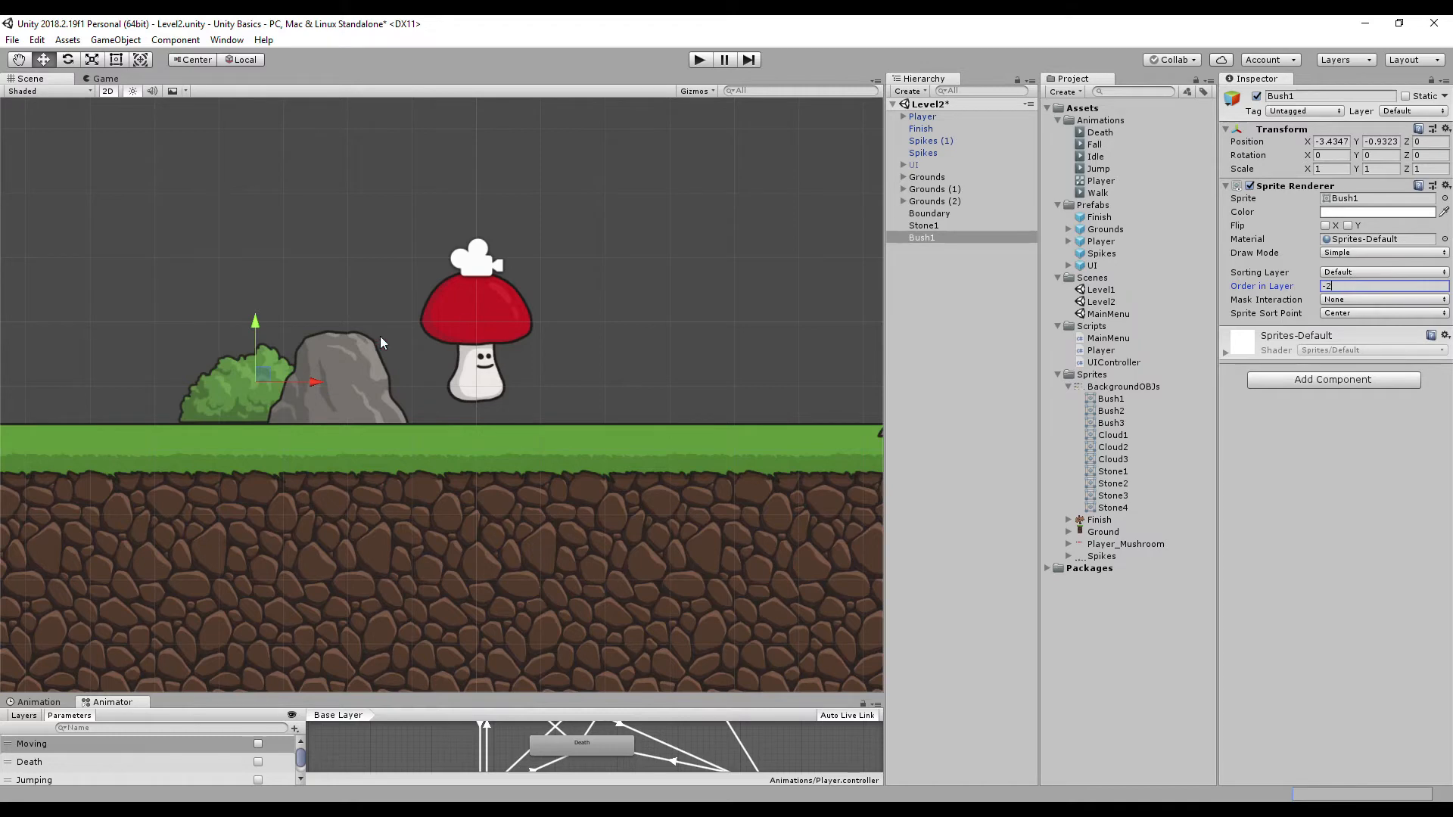
drag(265, 375, 253, 383)
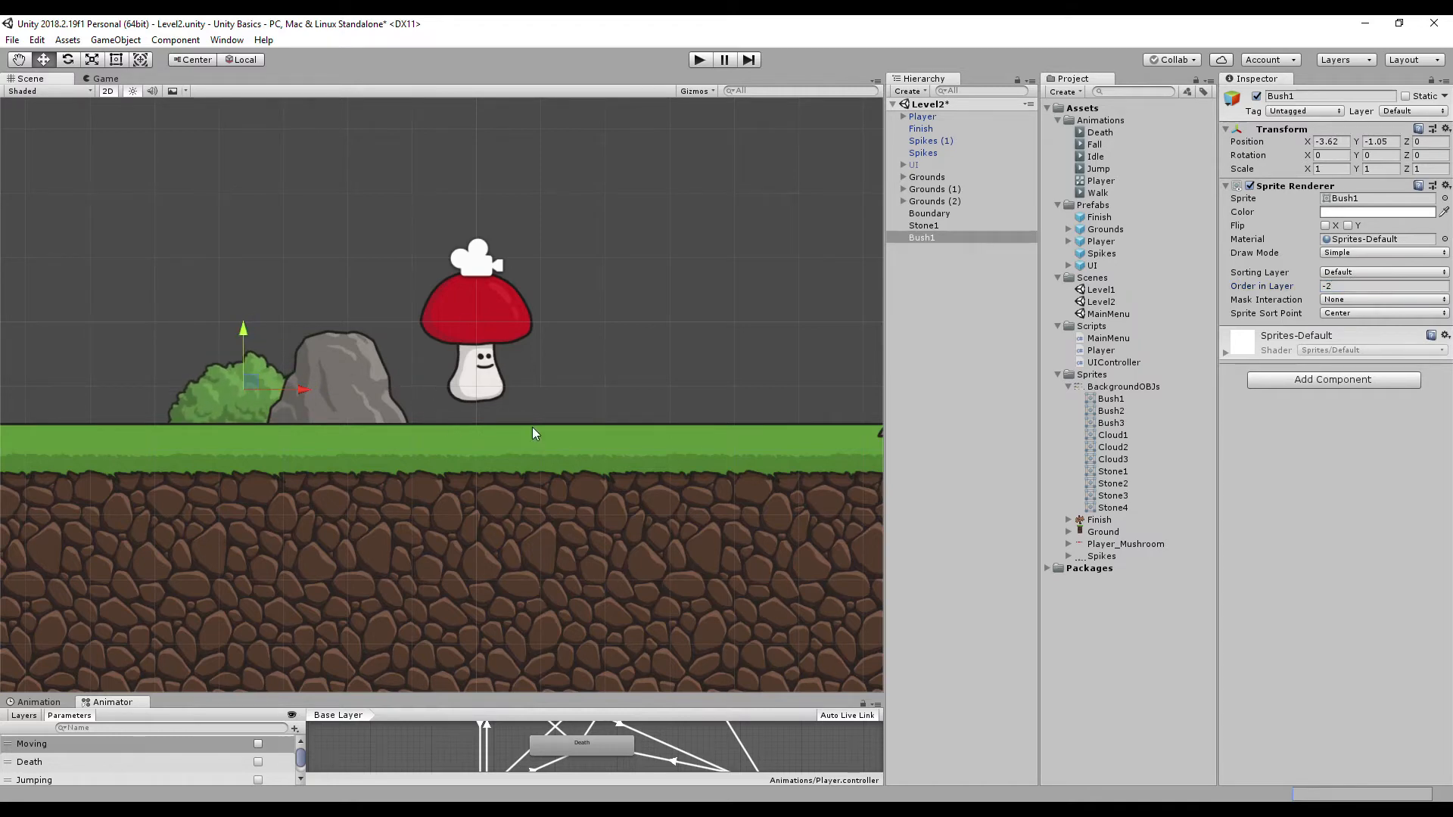
Place Stone2 on the ground right of the player with Order in Layer 3, and briefly test it in play mode.
drag(1113, 484, 669, 389)
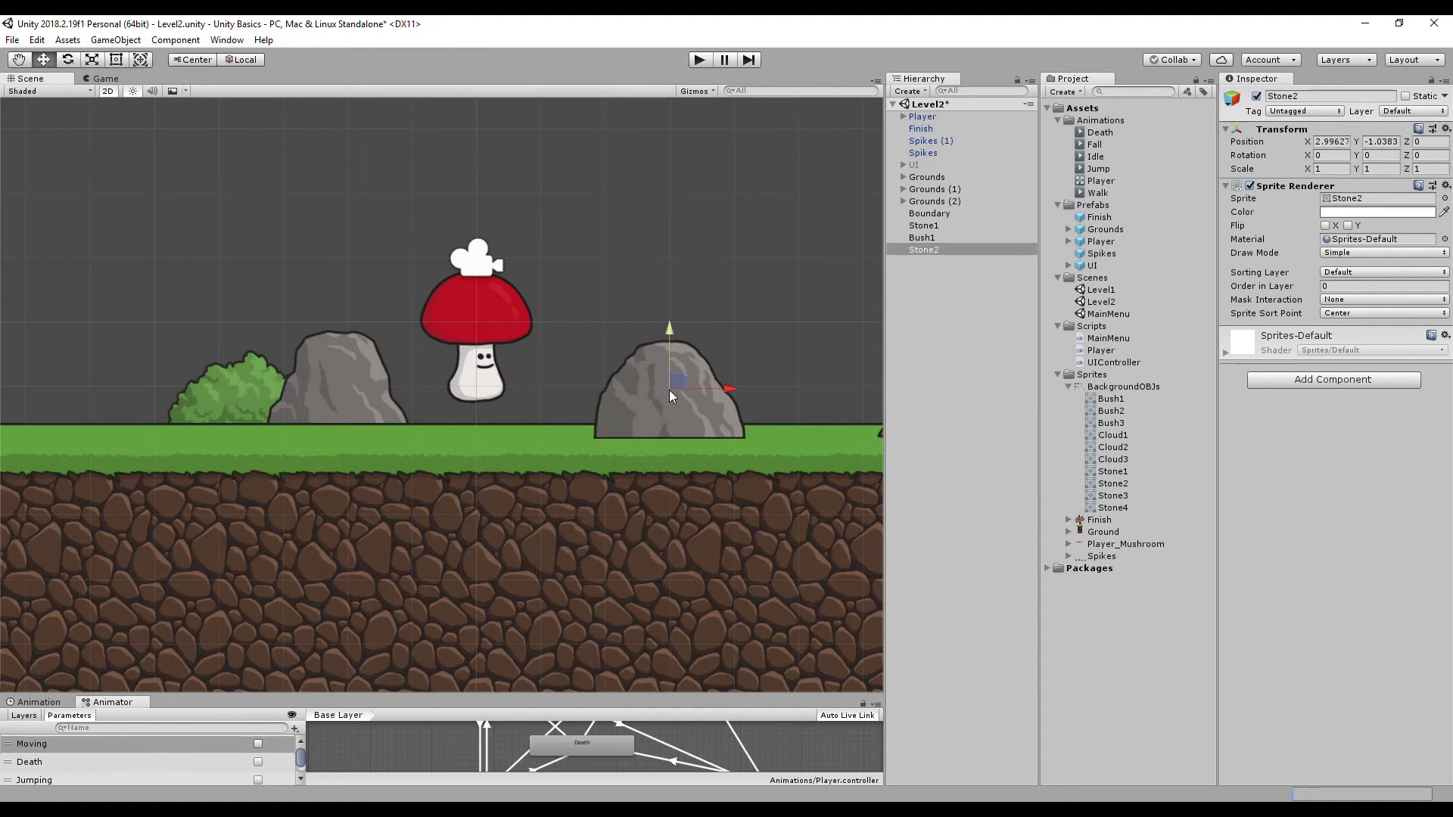
click(1348, 286)
click(700, 60)
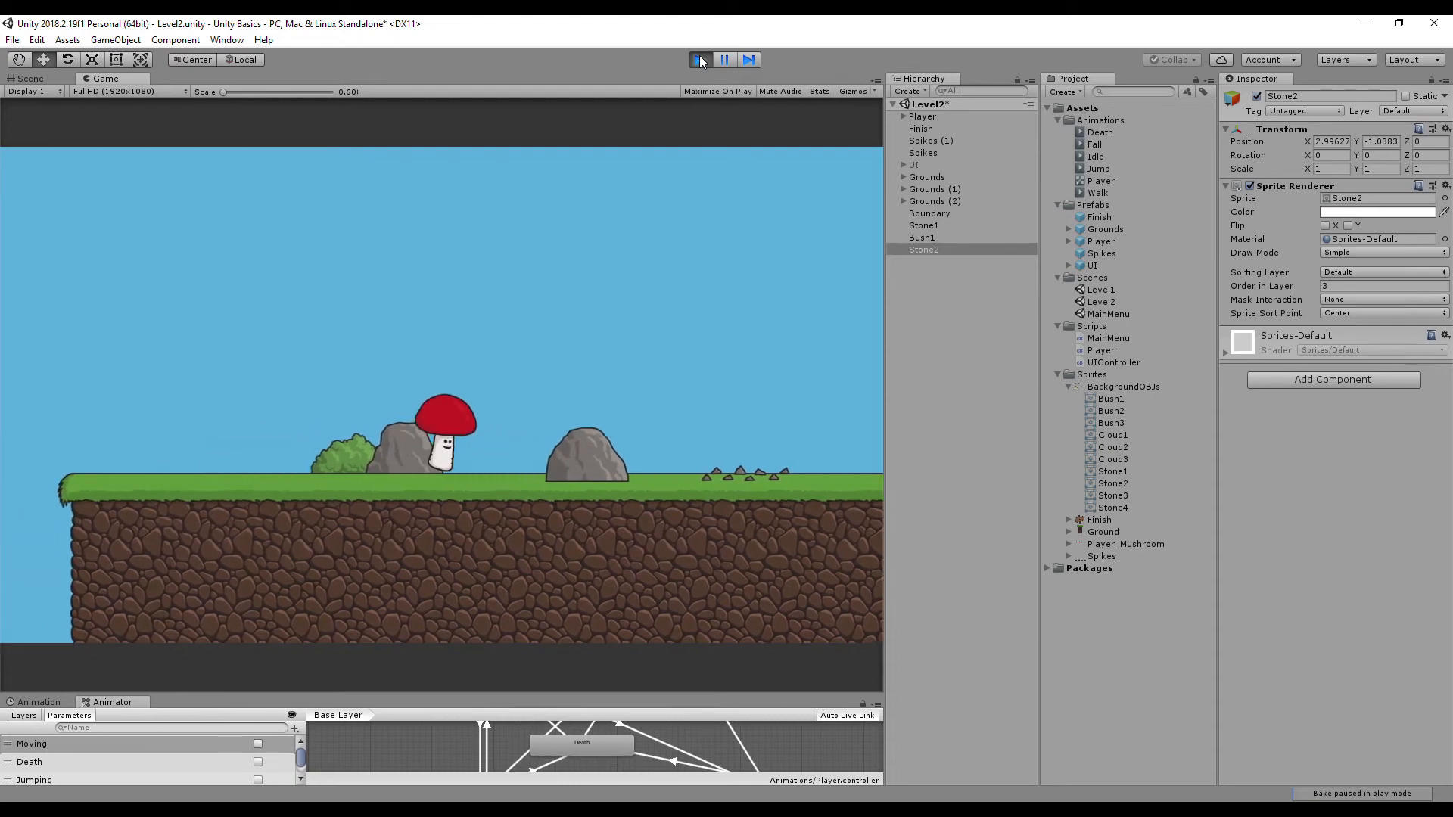
click(700, 60)
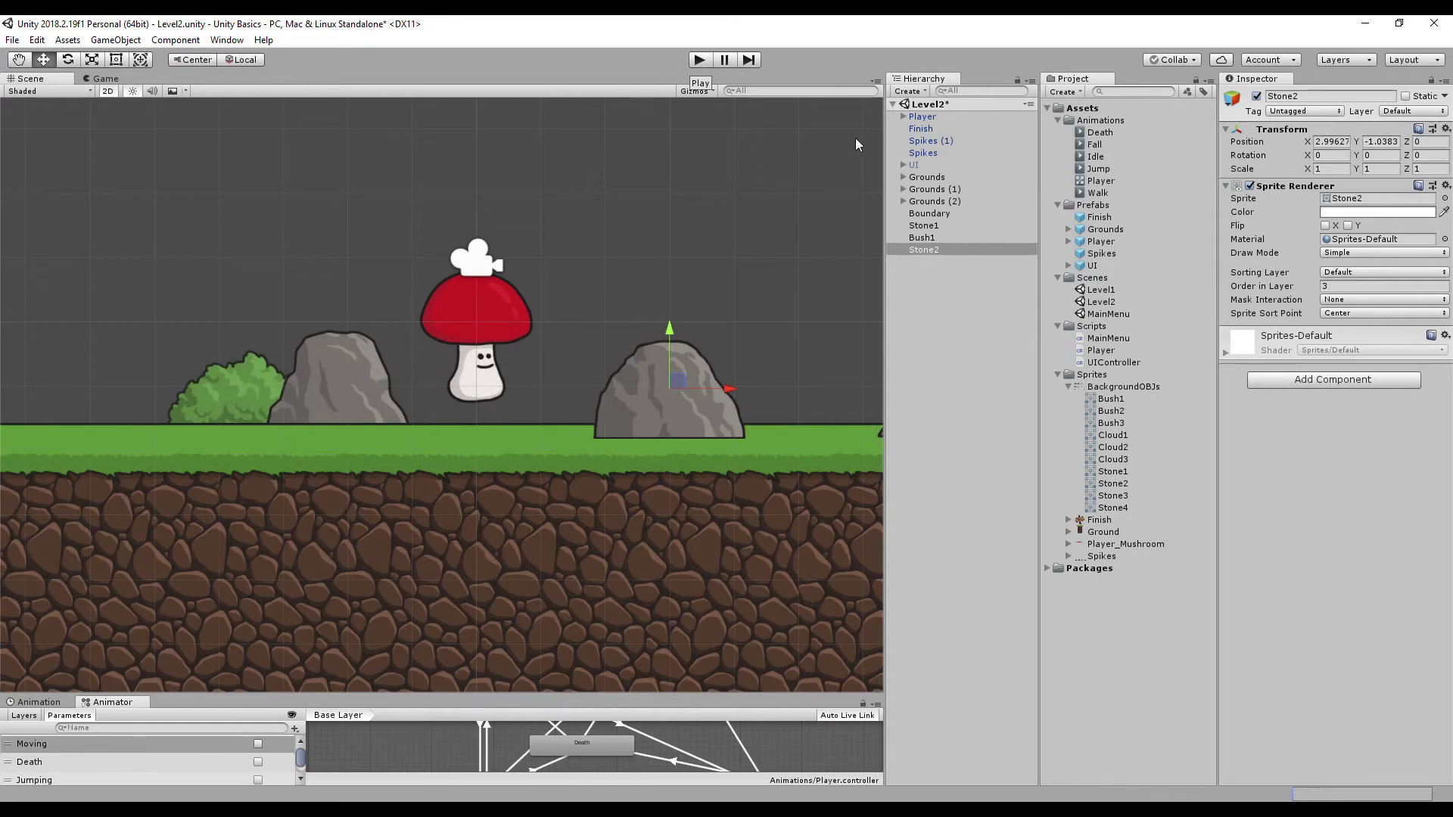
Toggle the UI object's active state on and back off.
click(913, 165)
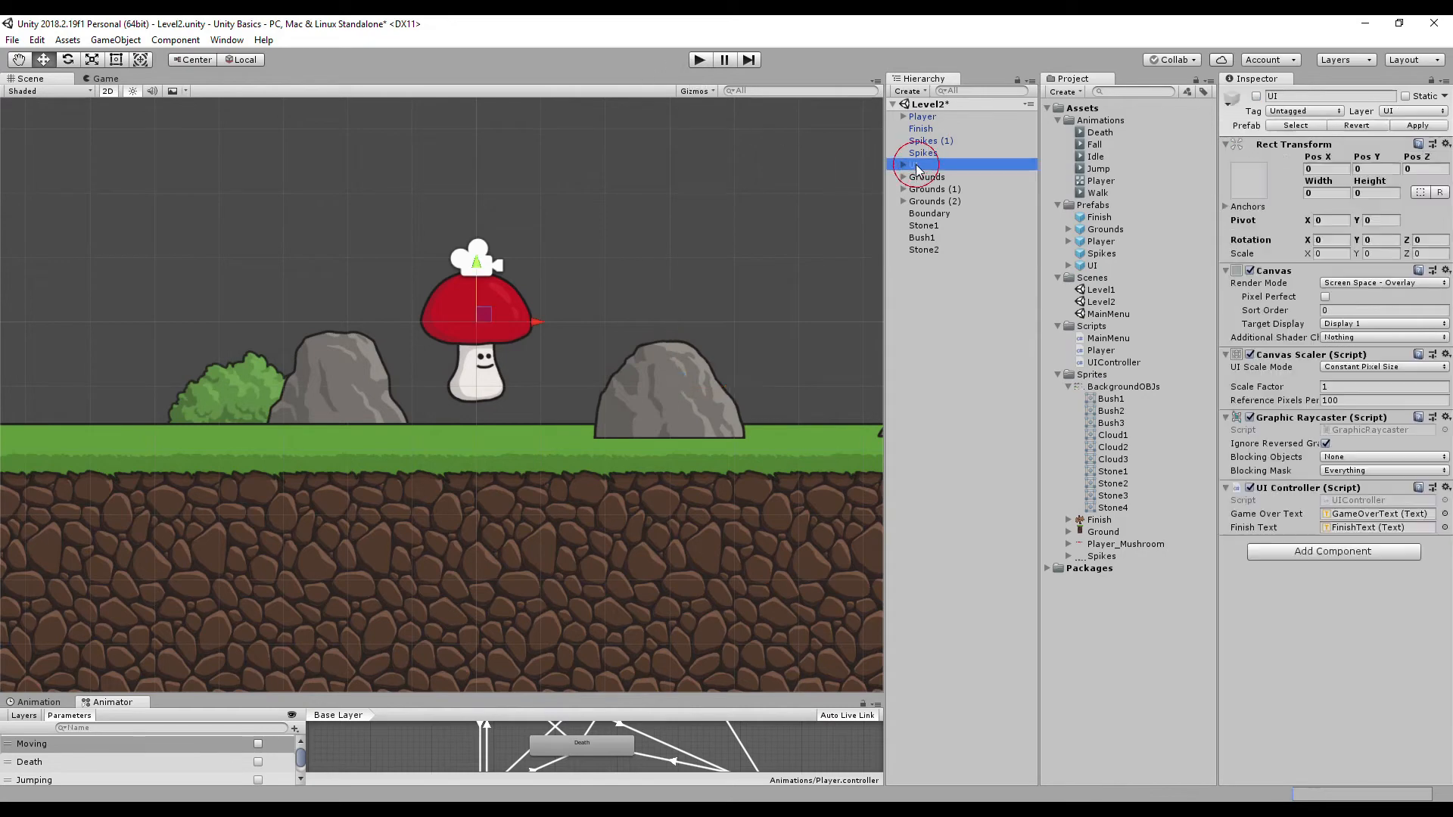
click(1257, 97)
click(1256, 97)
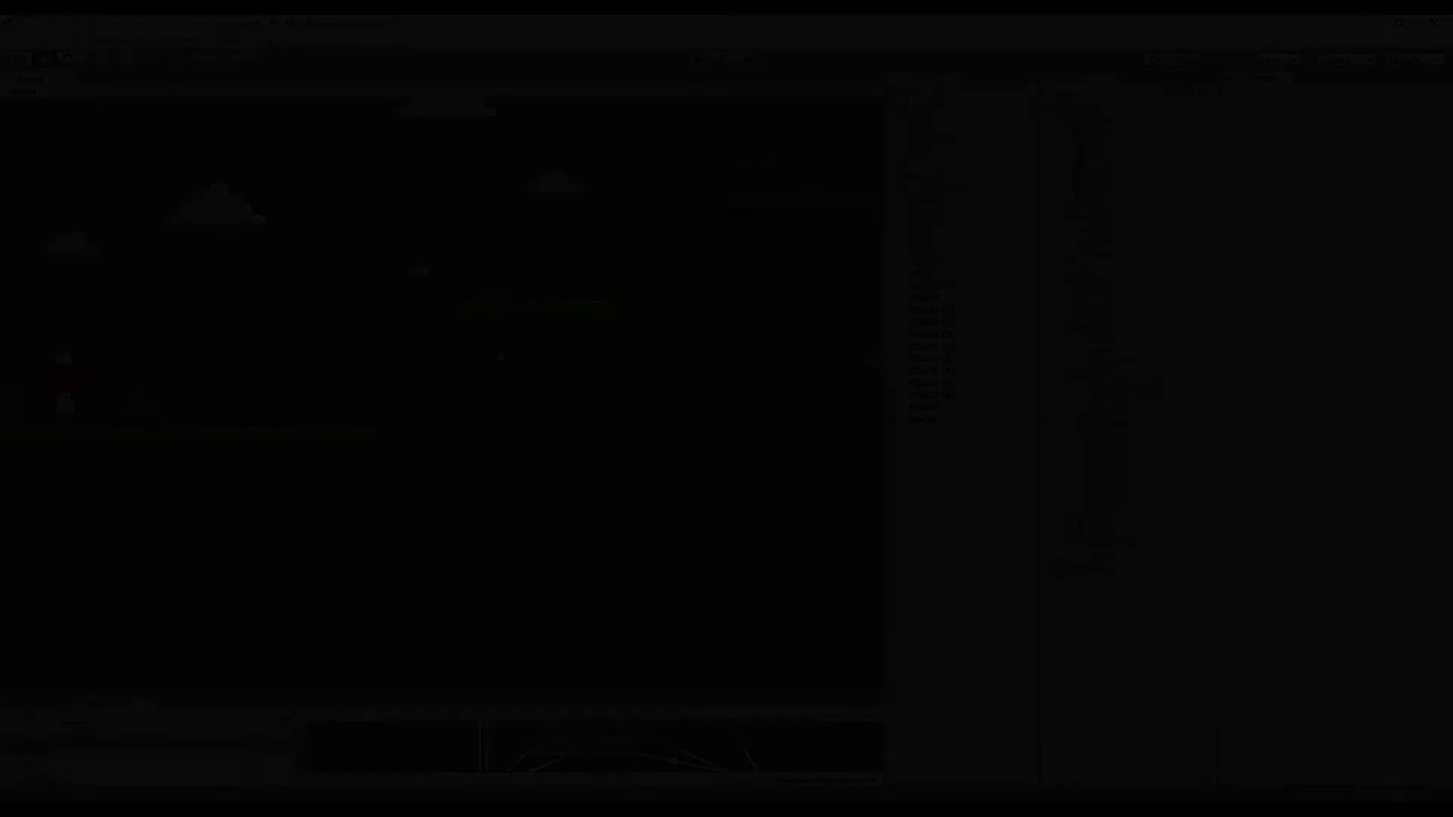
scroll(464, 469, down, 5)
middle_drag(465, 470, 553, 492)
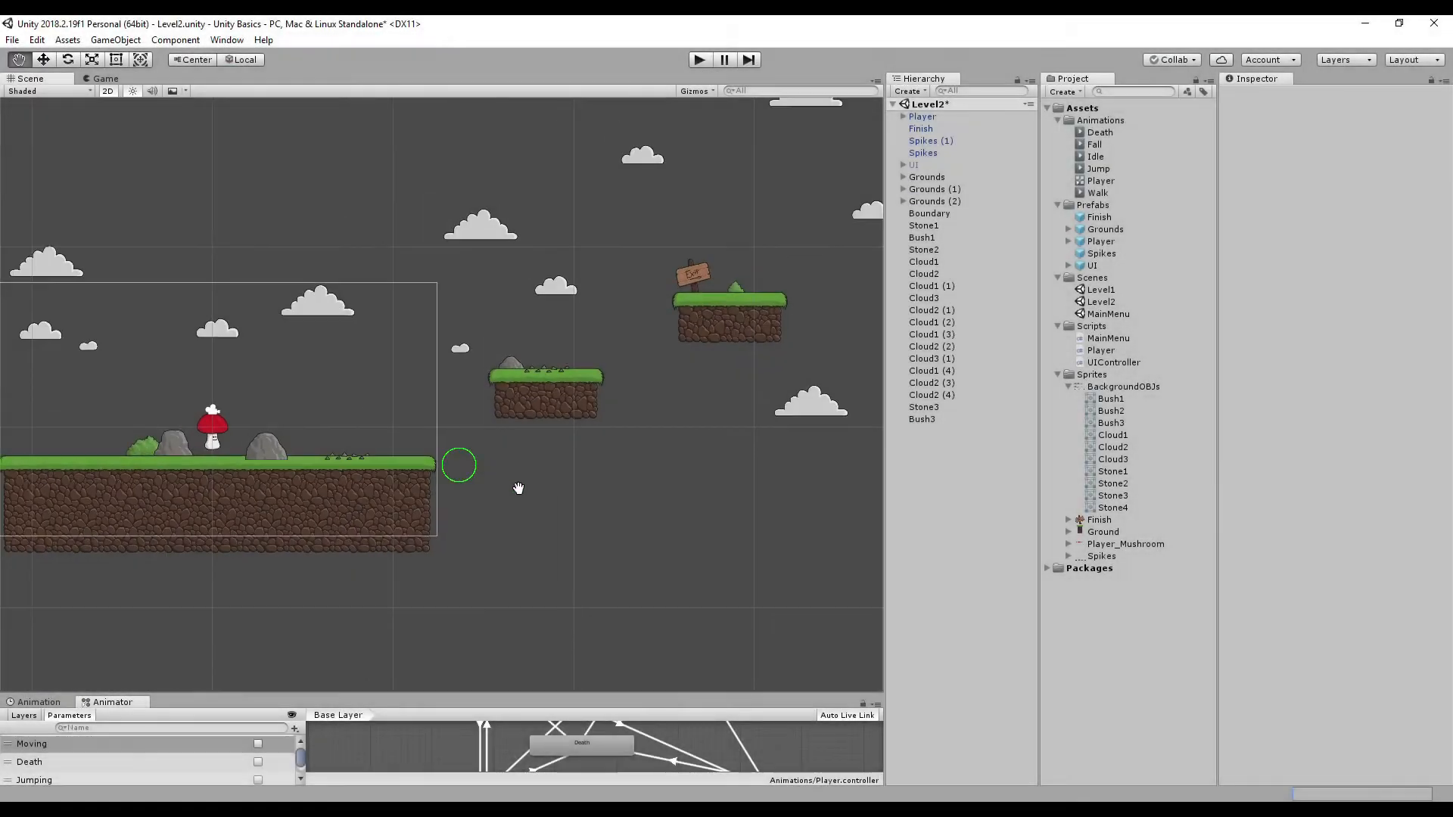
scroll(529, 490, down, 3)
middle_drag(530, 489, 465, 457)
scroll(464, 466, up, 5)
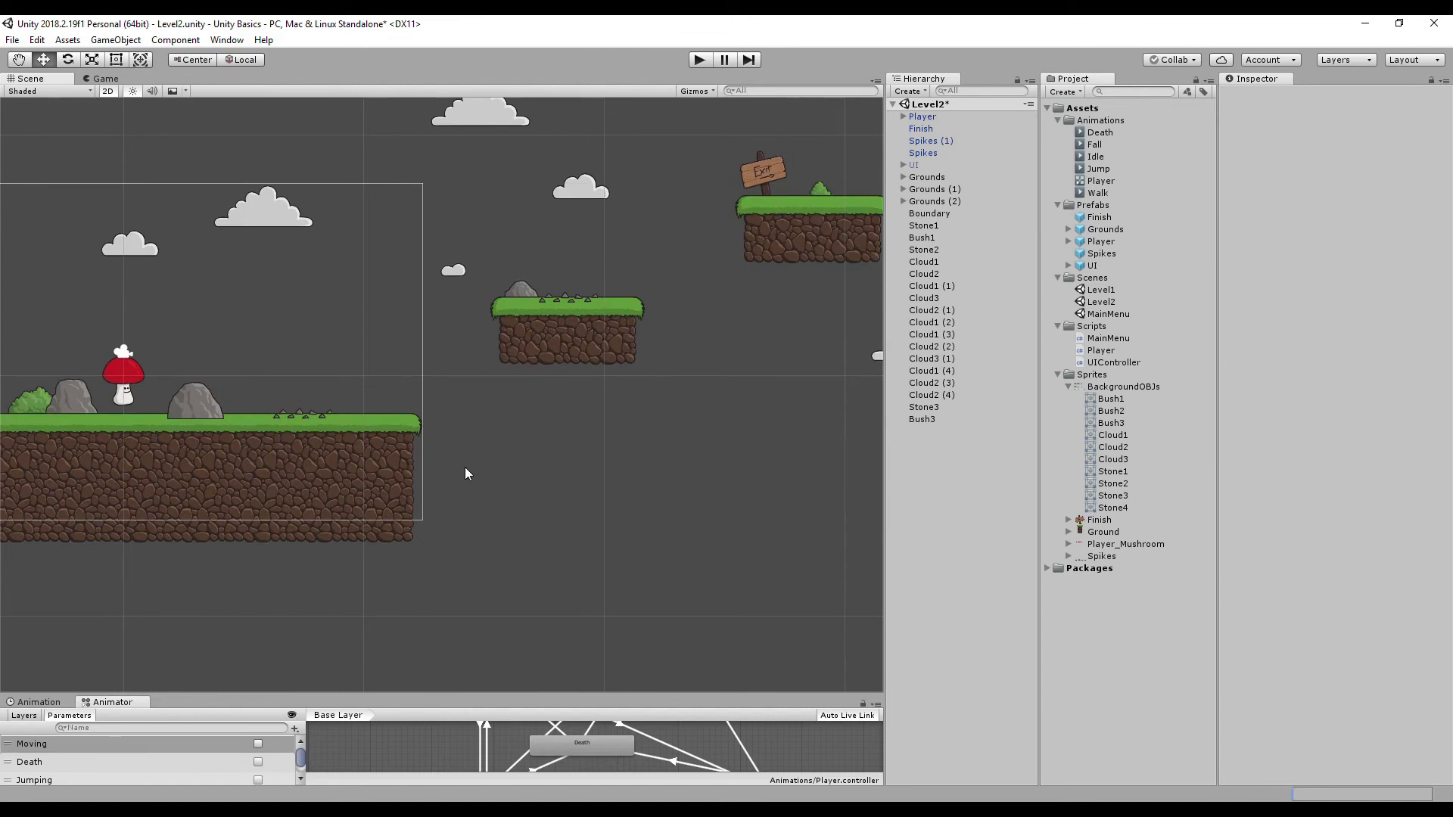
Create an empty game object named BG and reset its transform to the origin.
right_click(932, 485)
click(978, 609)
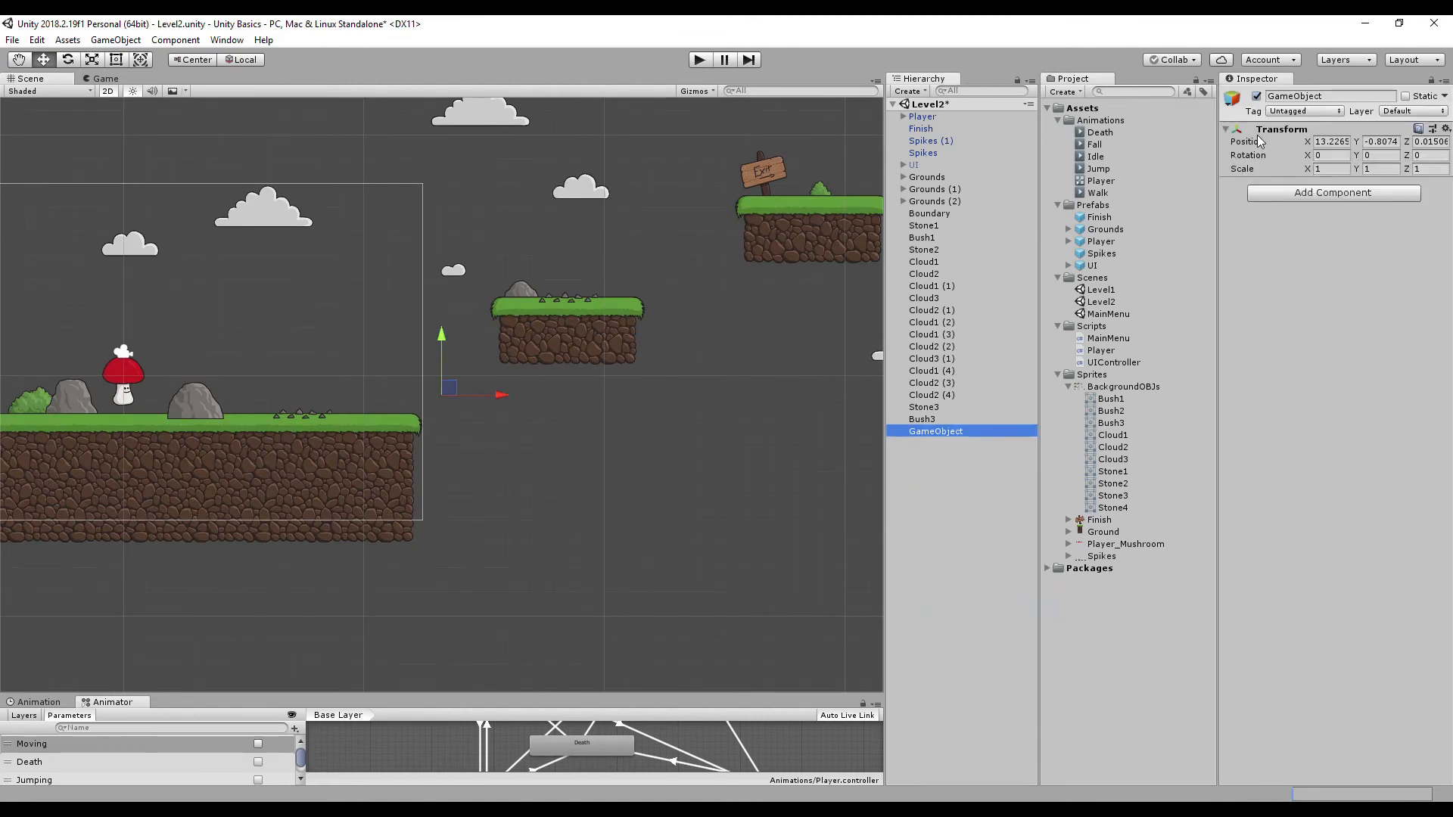
click(925, 437)
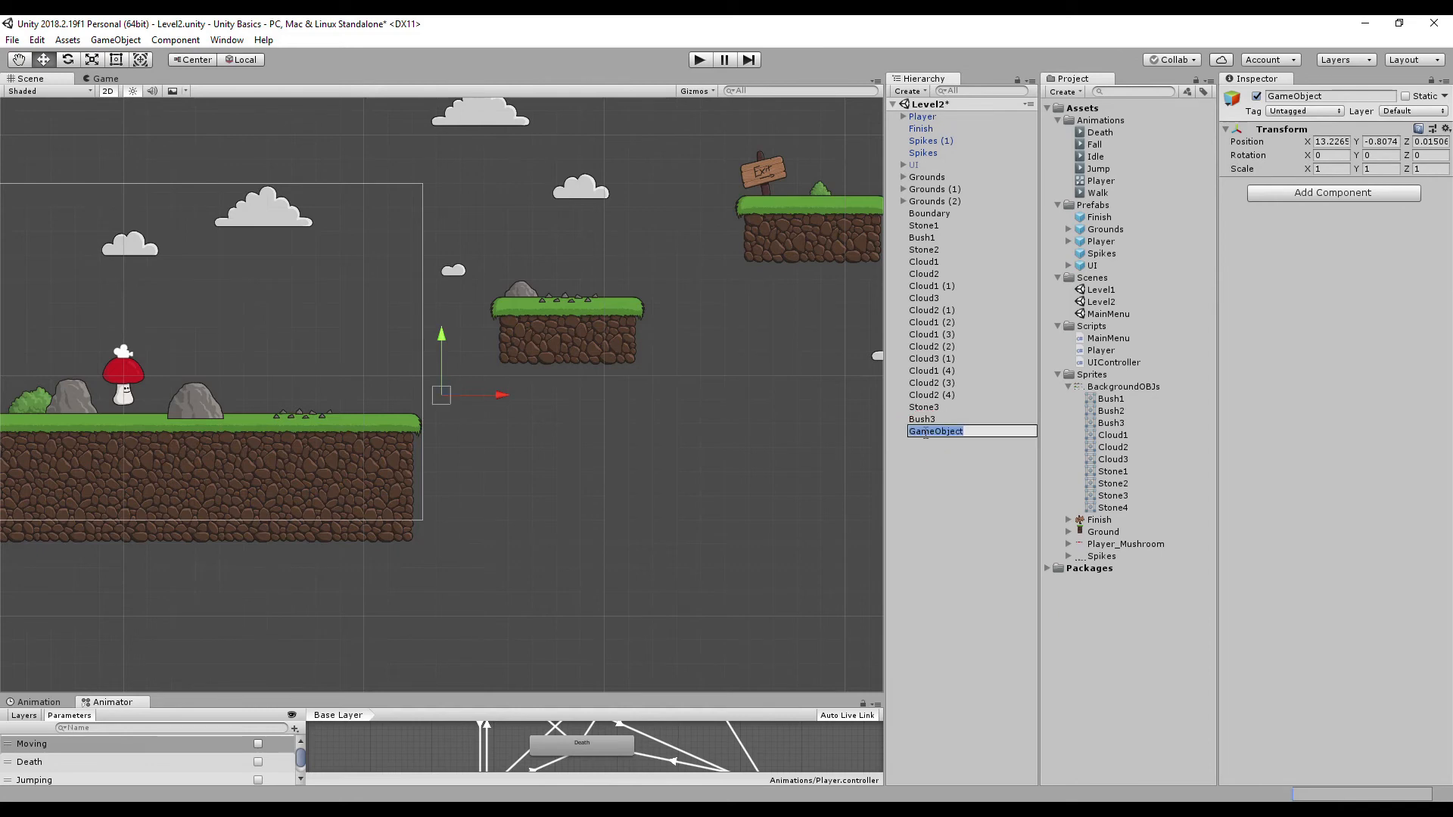
text(BG)
key(Return)
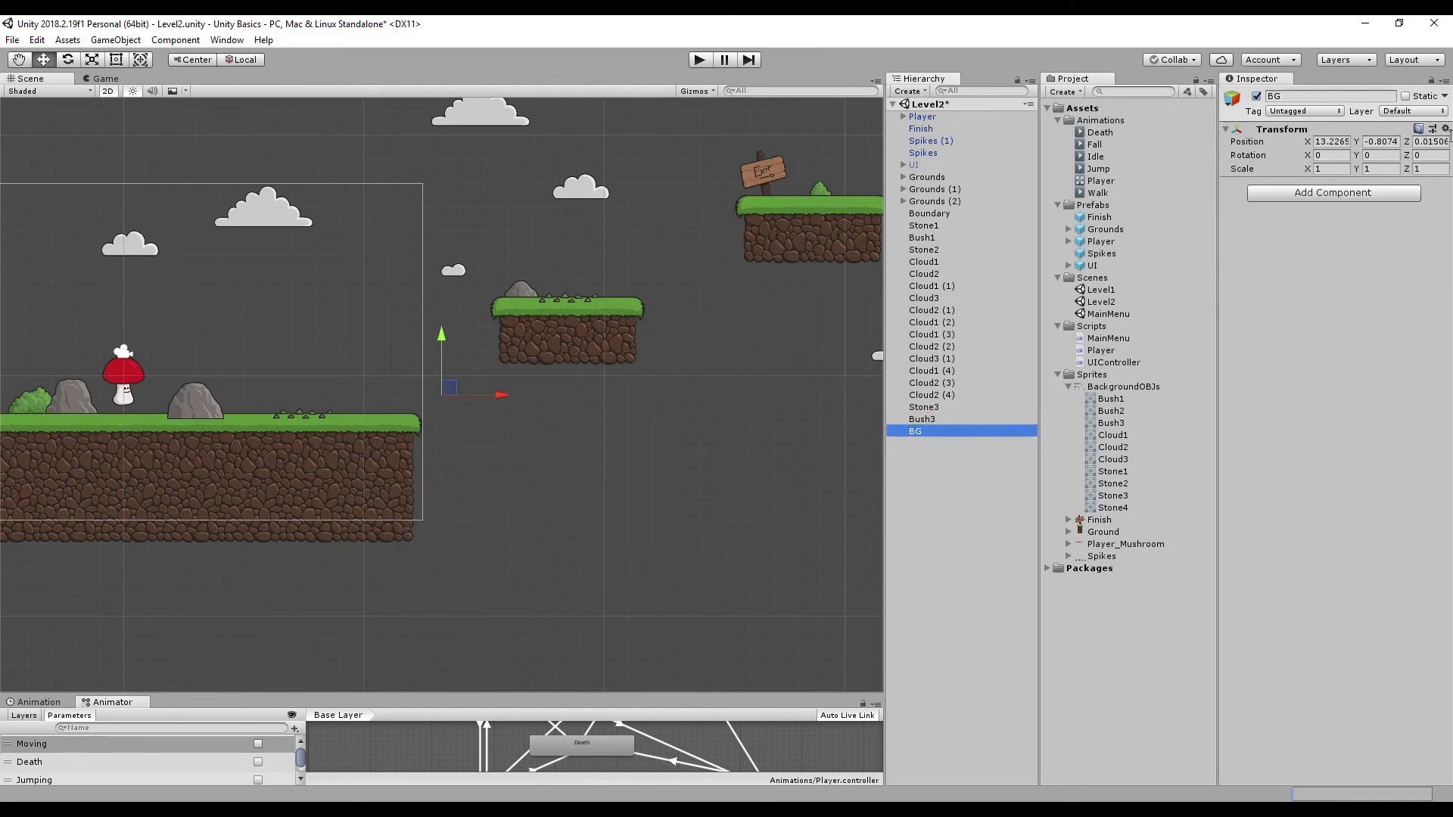
click(1446, 128)
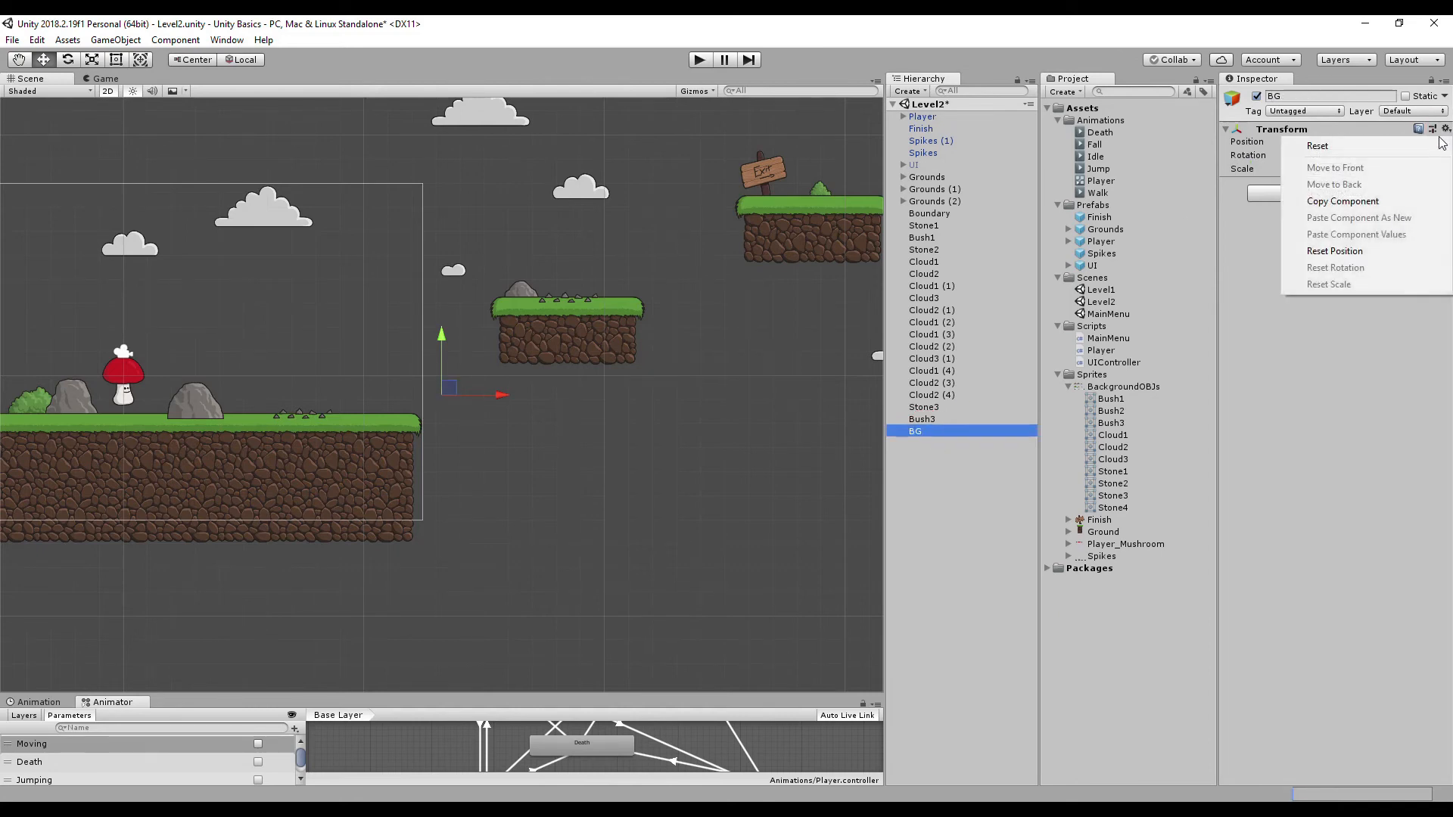
click(1427, 145)
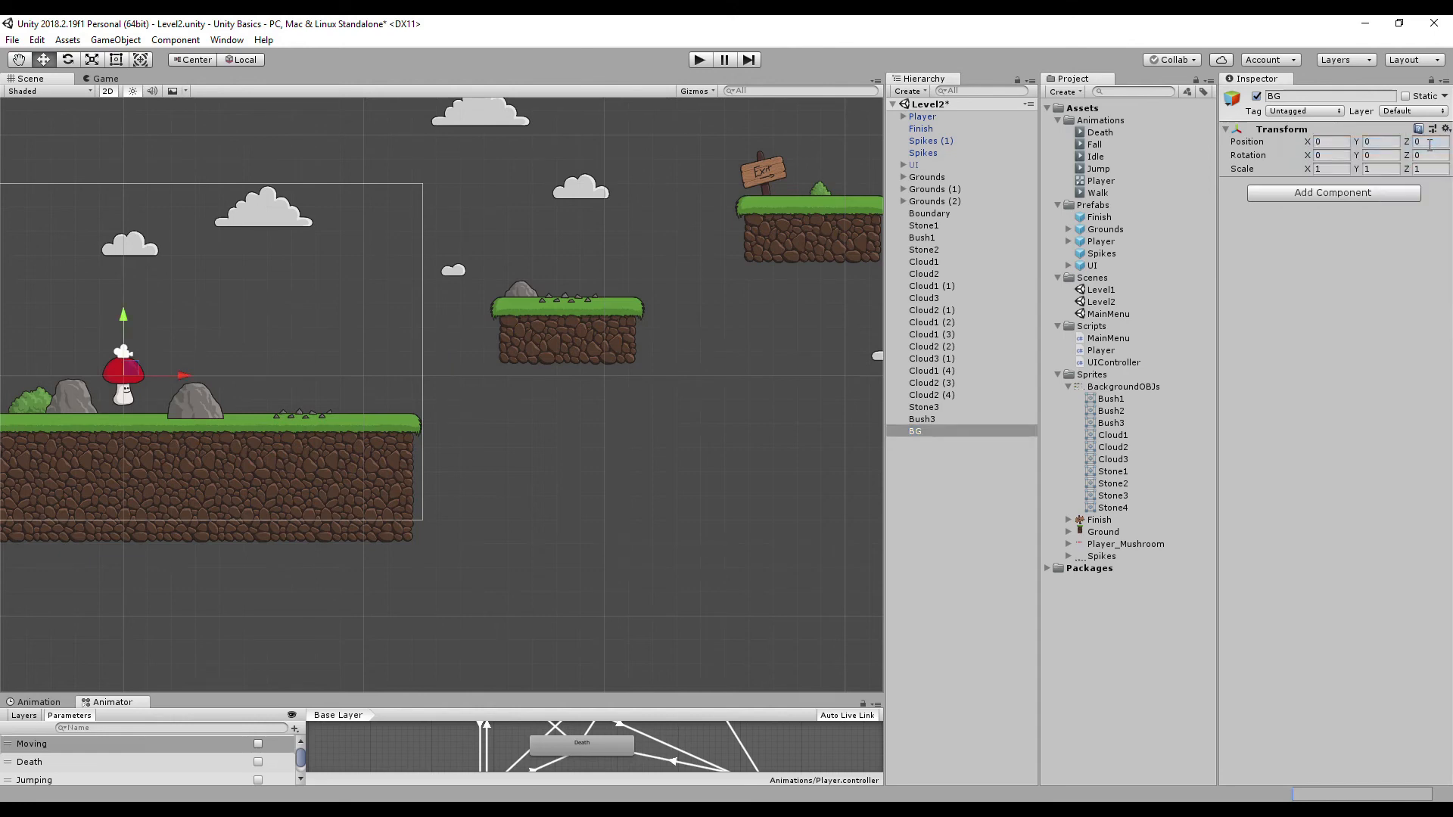
Make all stone, bush and cloud objects children of BG, collapse the group and save the scene.
click(962, 228)
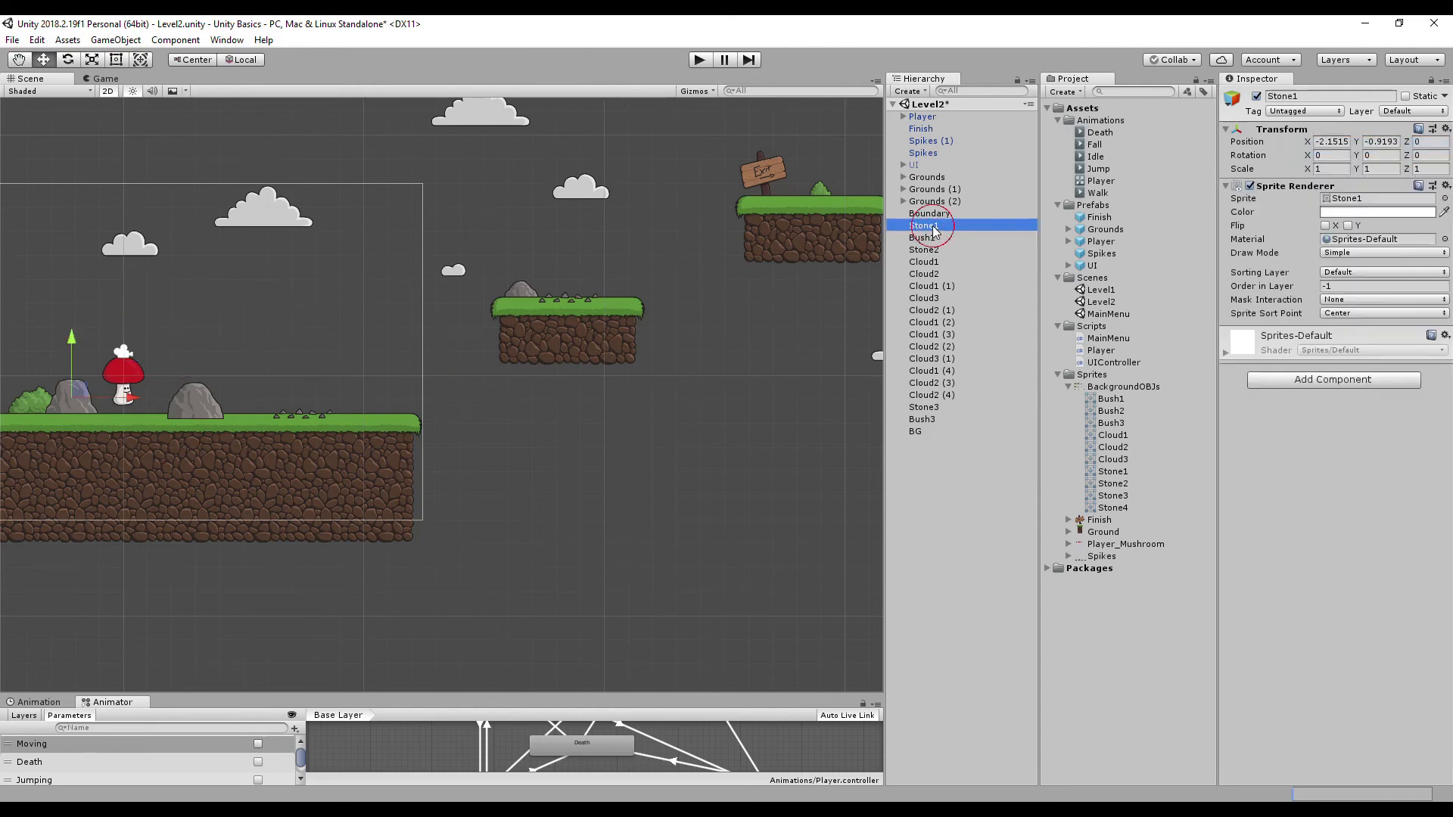
shift+click(927, 420)
drag(928, 420, 917, 432)
click(903, 225)
click(911, 297)
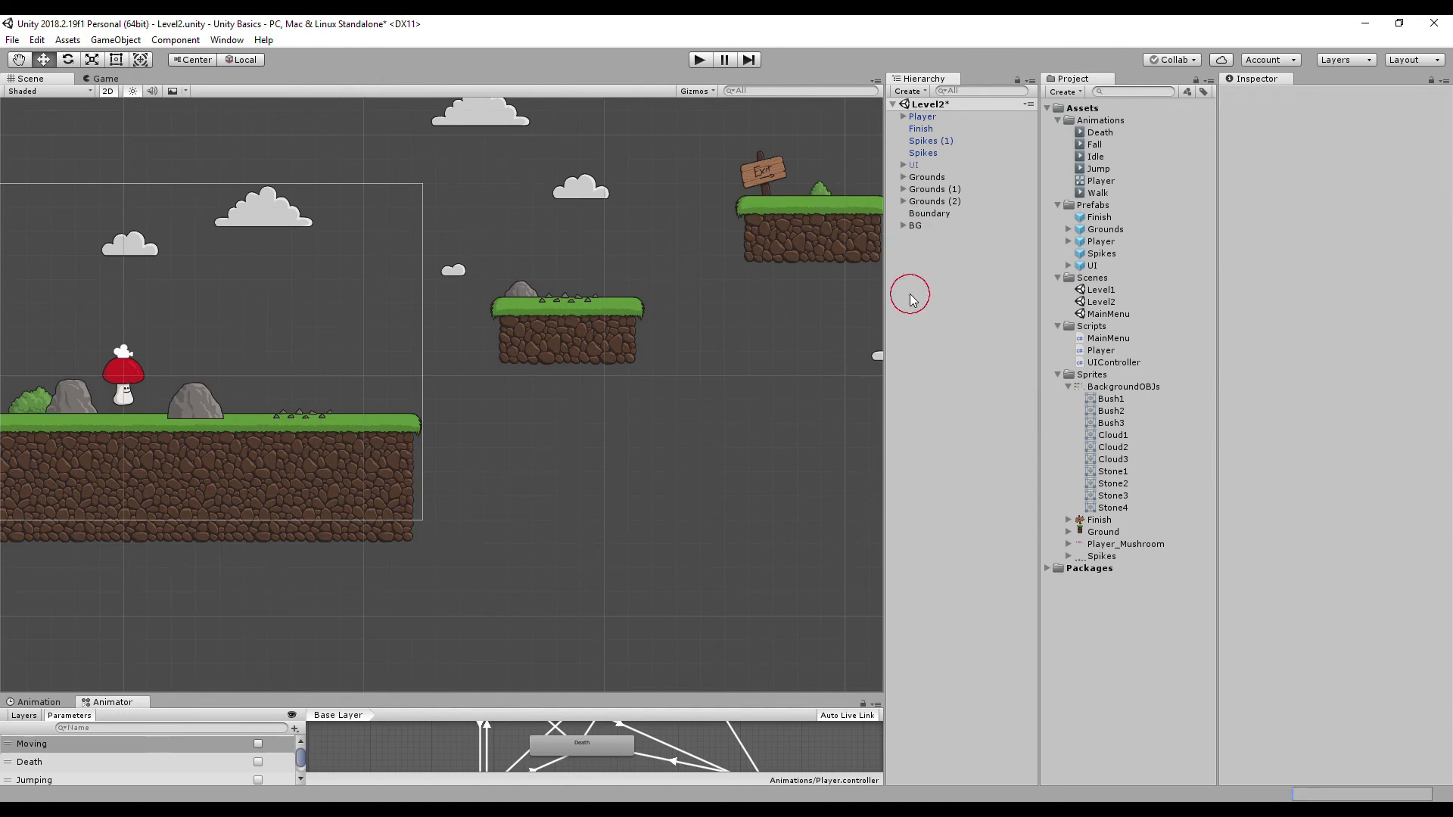
key(ctrl+s)
Open the Level1 scene and bring the whole level into view.
double_click(1111, 289)
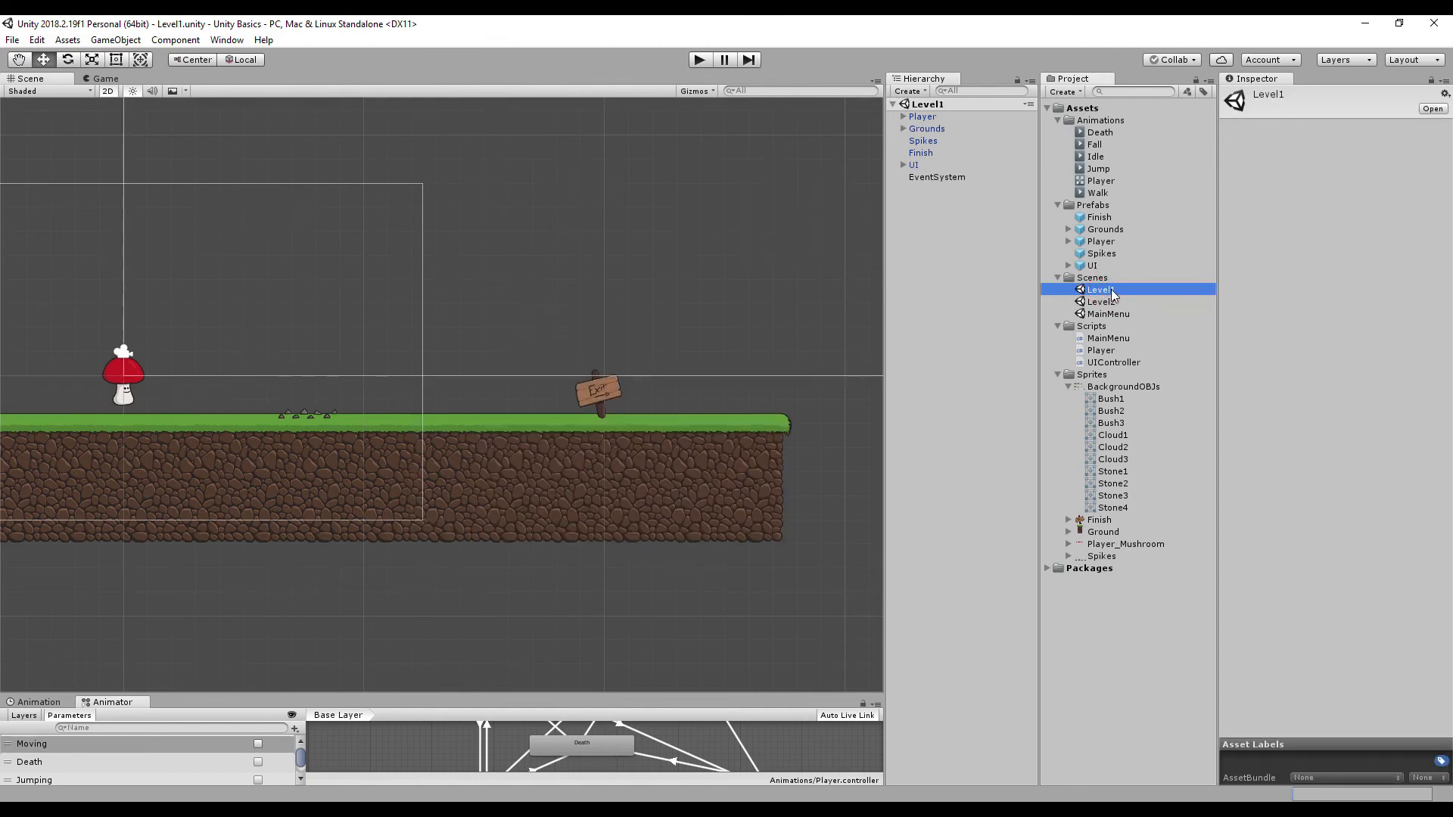
scroll(505, 398, down, 7)
middle_drag(505, 398, 719, 375)
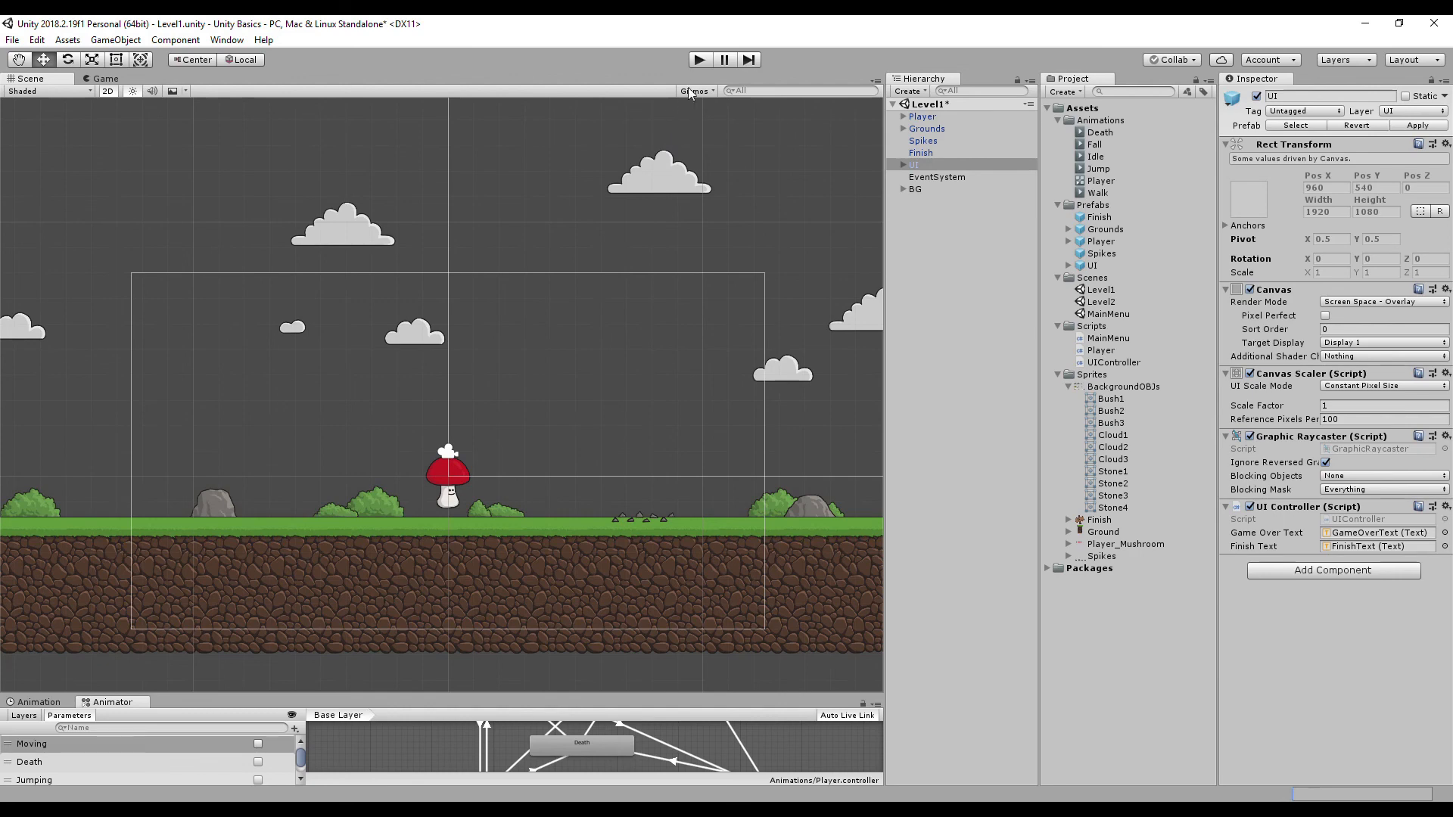
Play-test Level1 by moving the player past the spikes to the exit and into Level2, then stop play mode.
click(698, 60)
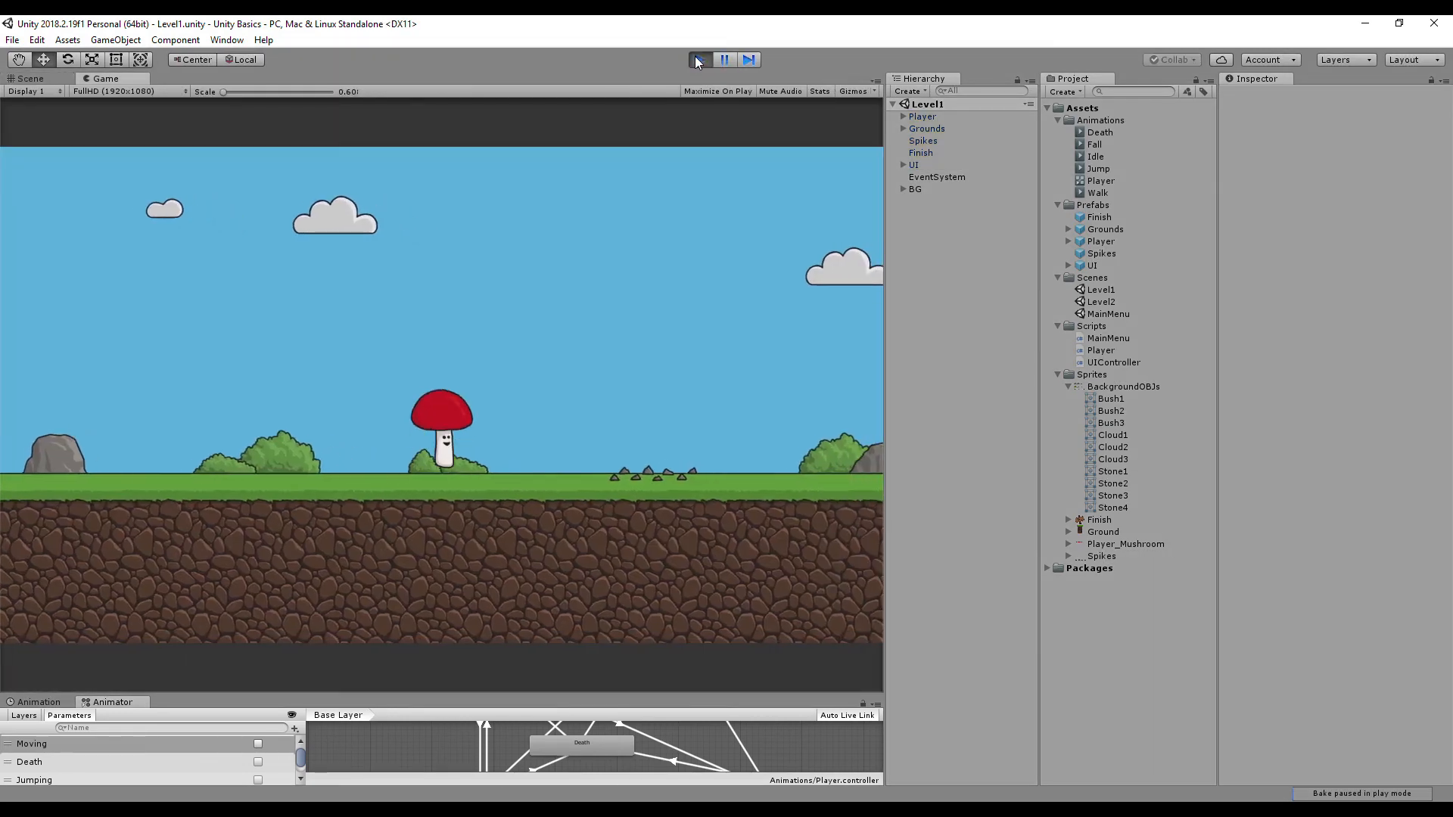
key(d)
key(space)
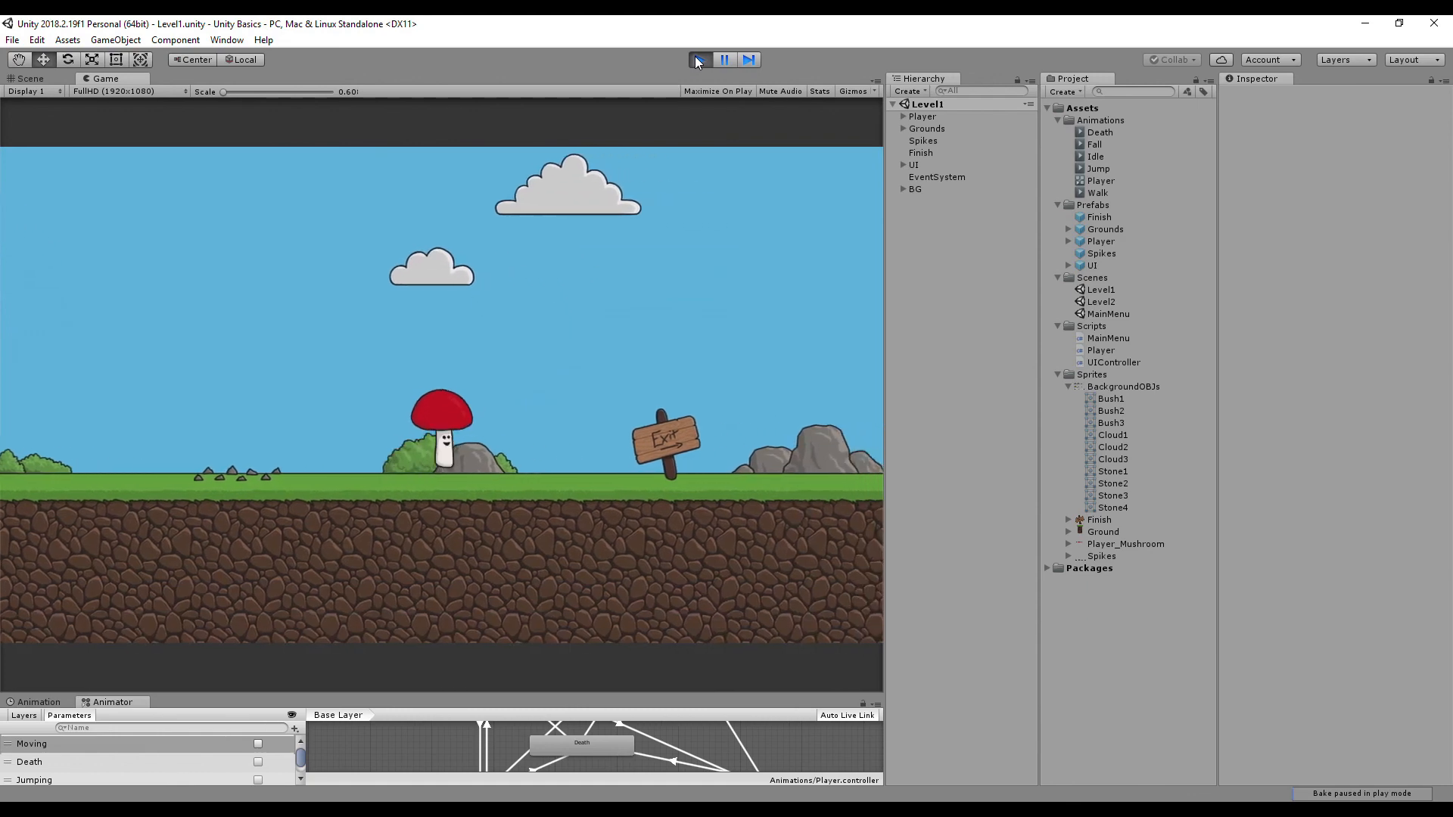
key(d)
key(space)
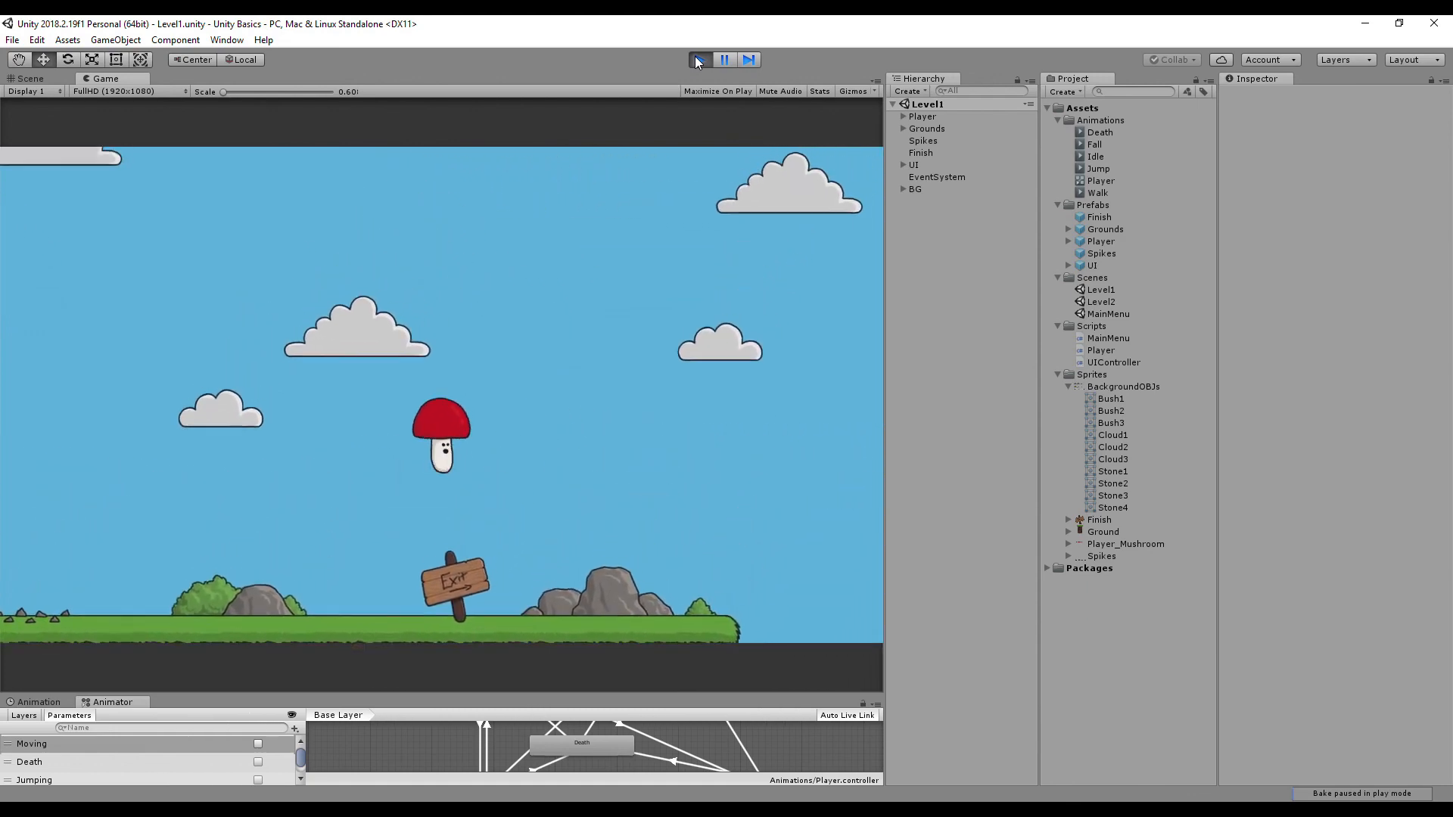
key(l)
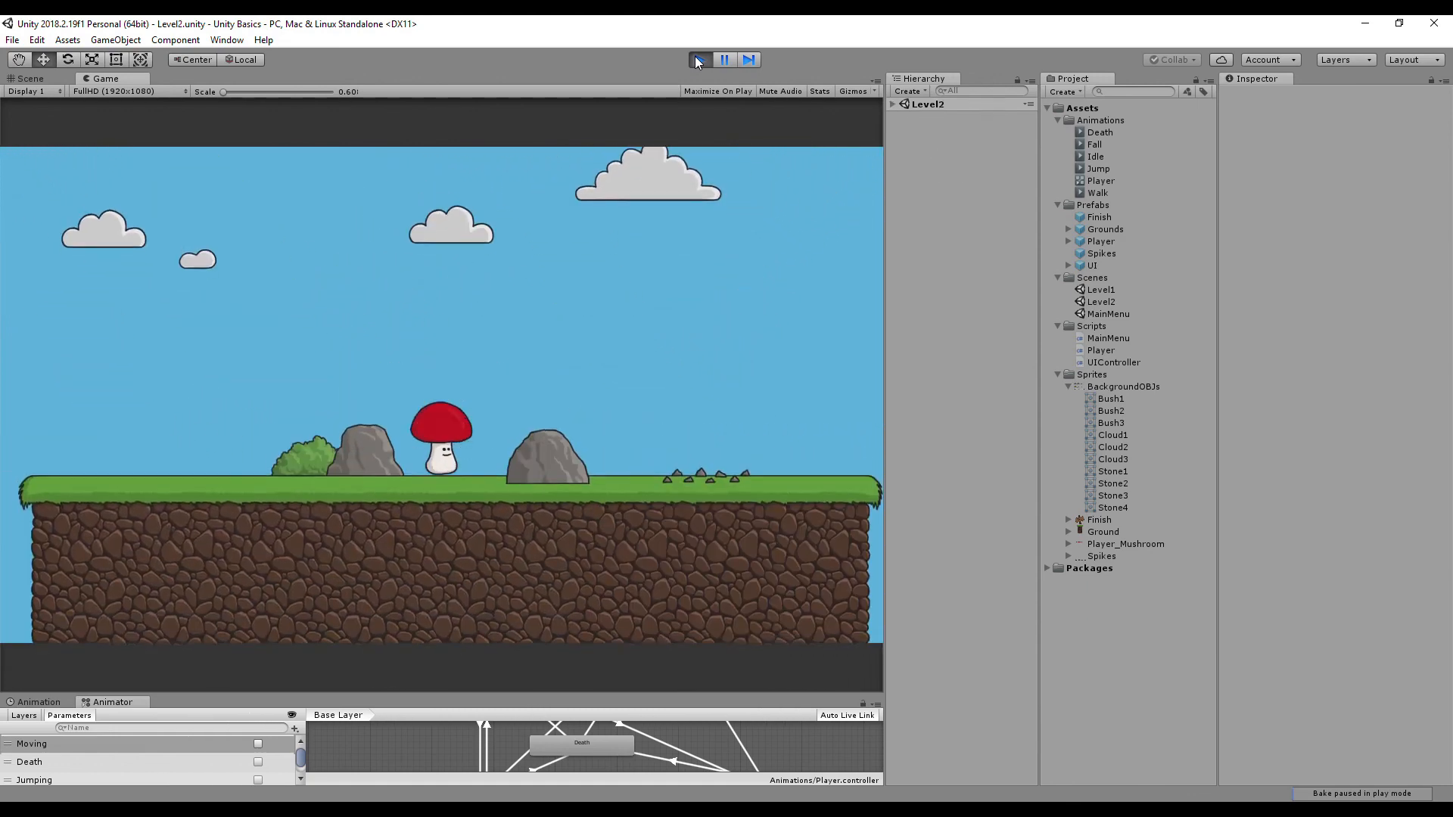
click(698, 60)
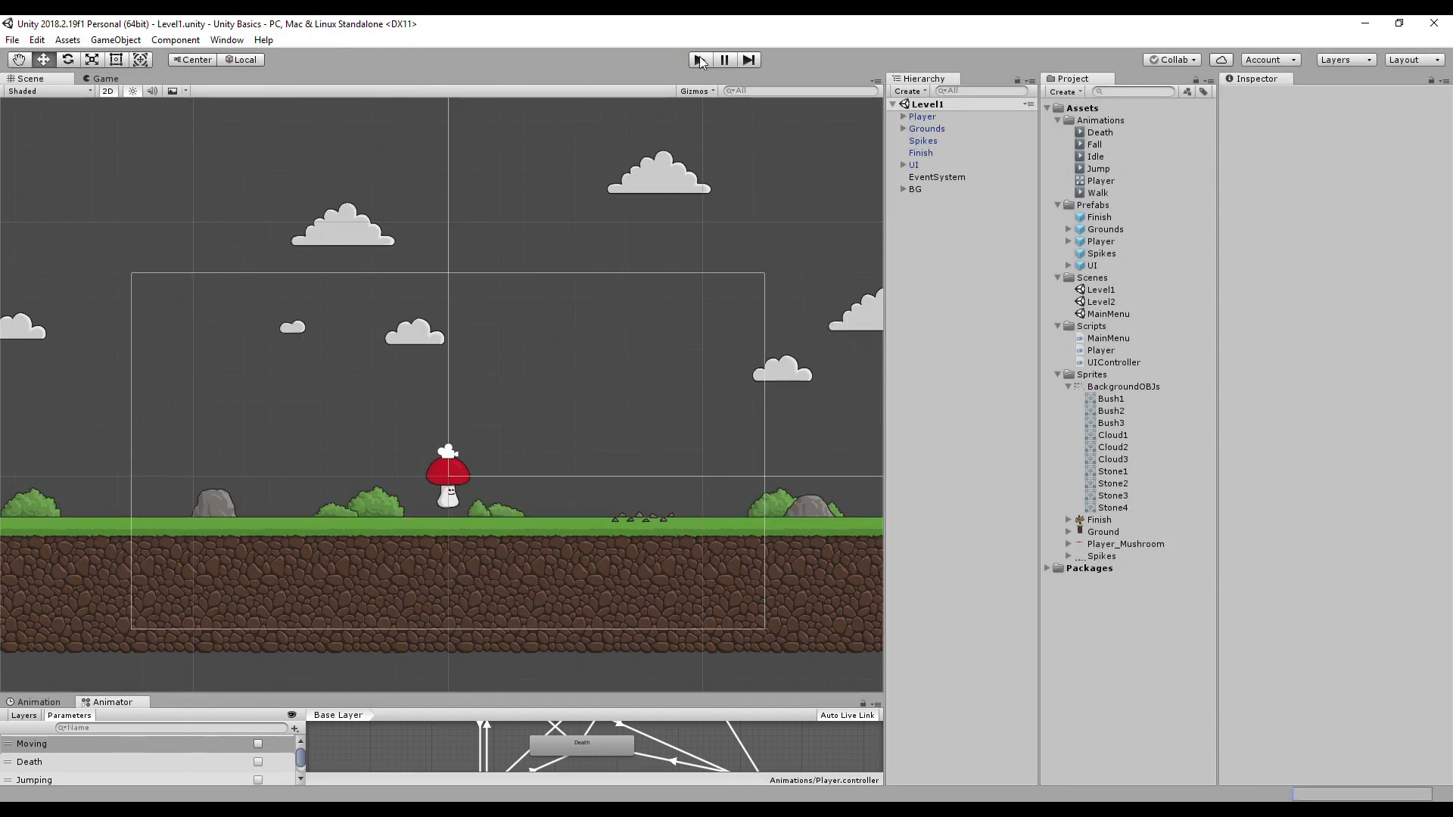